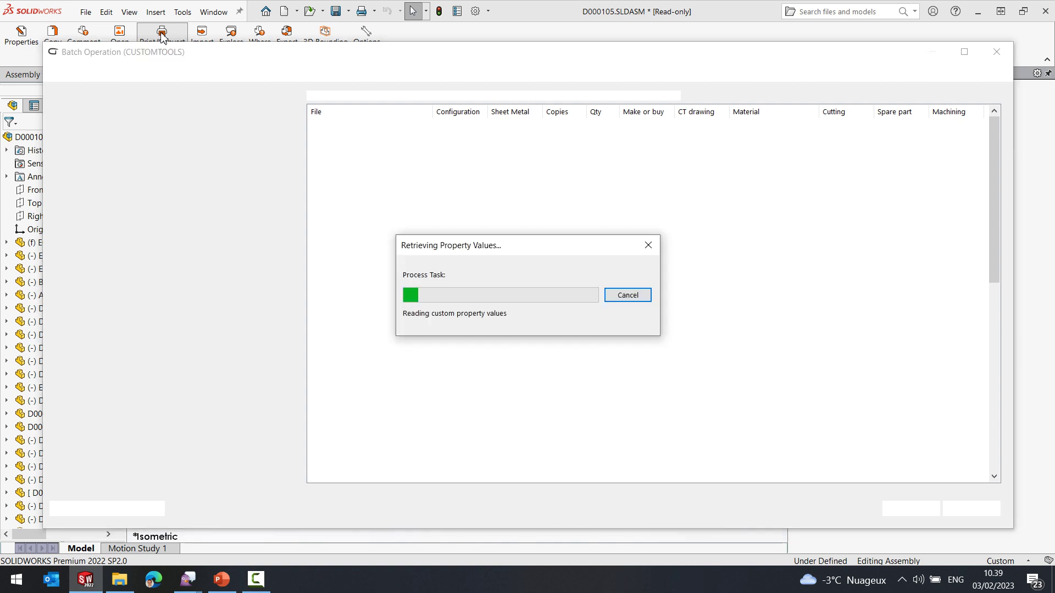
Enable the DXF from Drawing batch conversion rule and open its advanced editing settings.
left_click(115, 434)
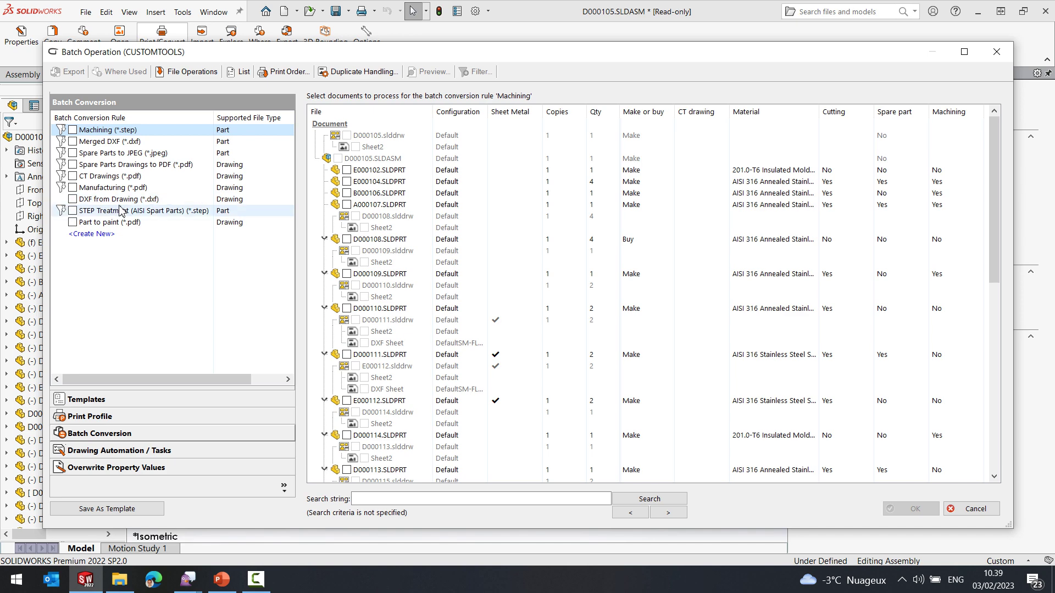
left_click(74, 199)
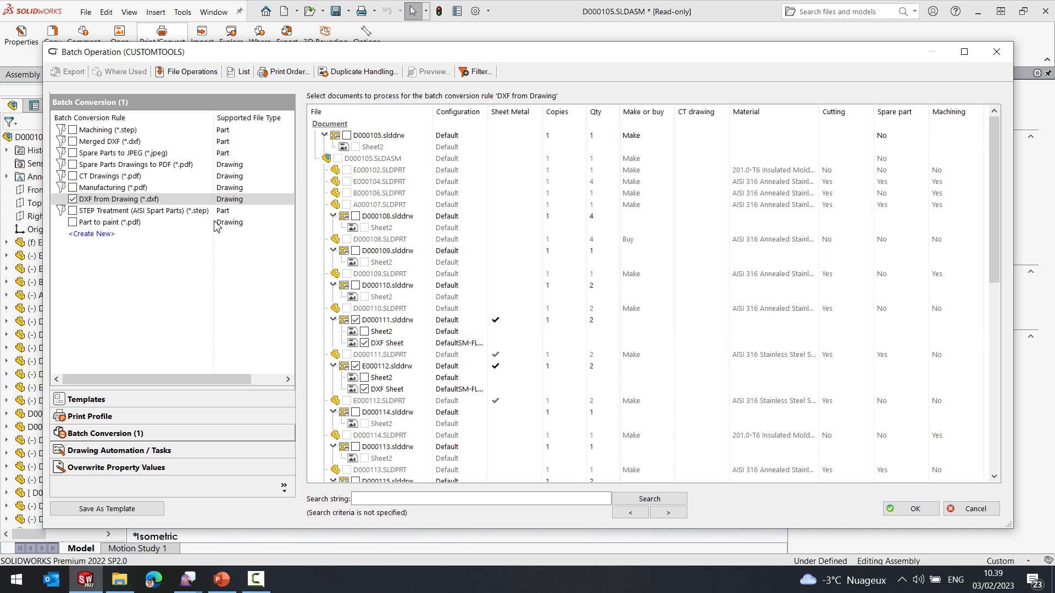
right_click(123, 201)
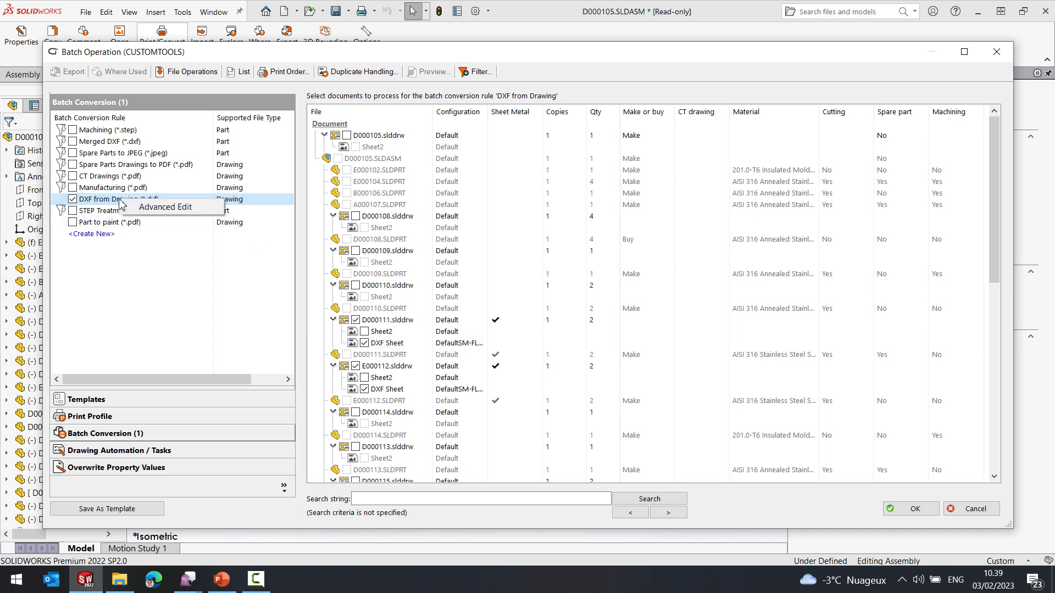
left_click(159, 209)
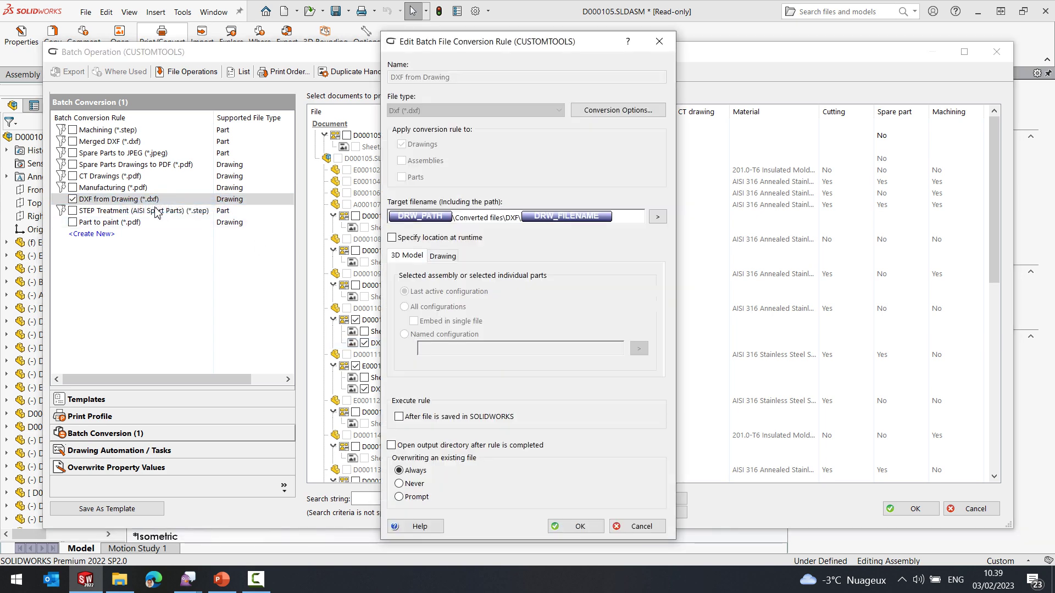
Add the NOT operator before DXF* in the rule's sheet name filter for drawings and accept the change.
left_click(442, 260)
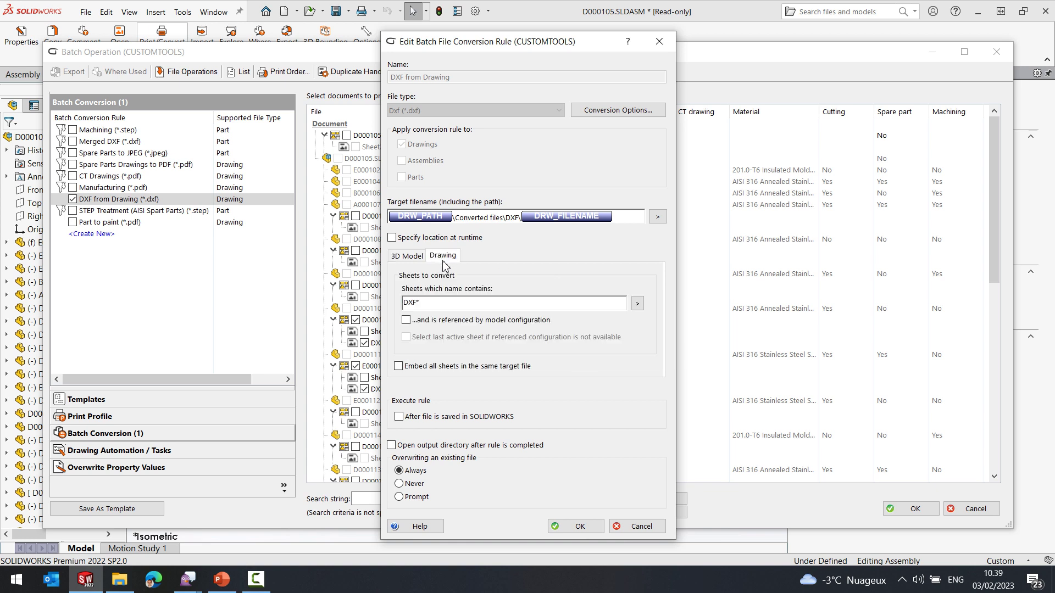
left_click(439, 304)
left_click(638, 304)
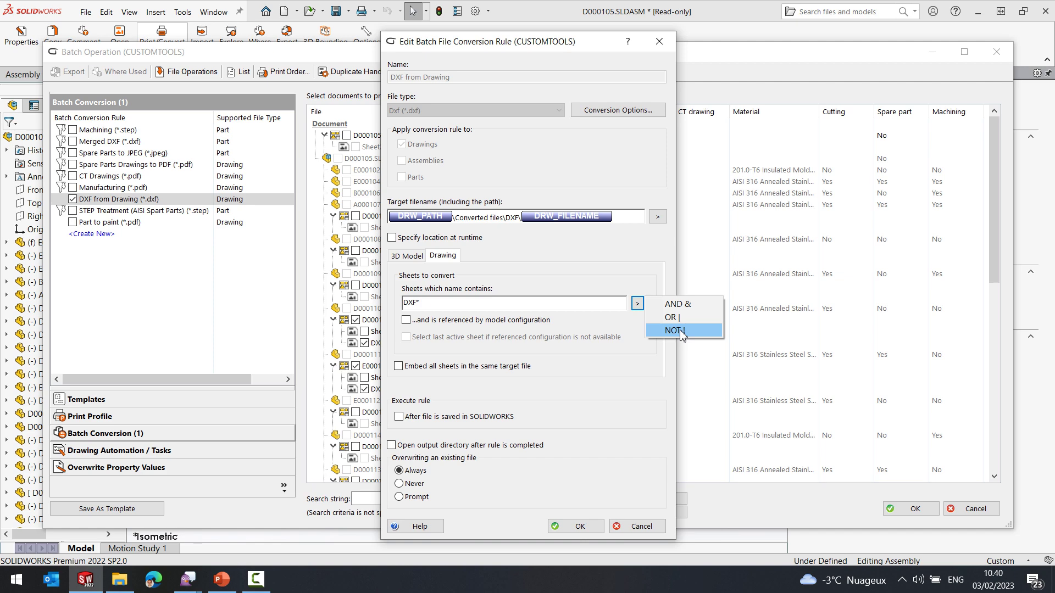
left_click(679, 330)
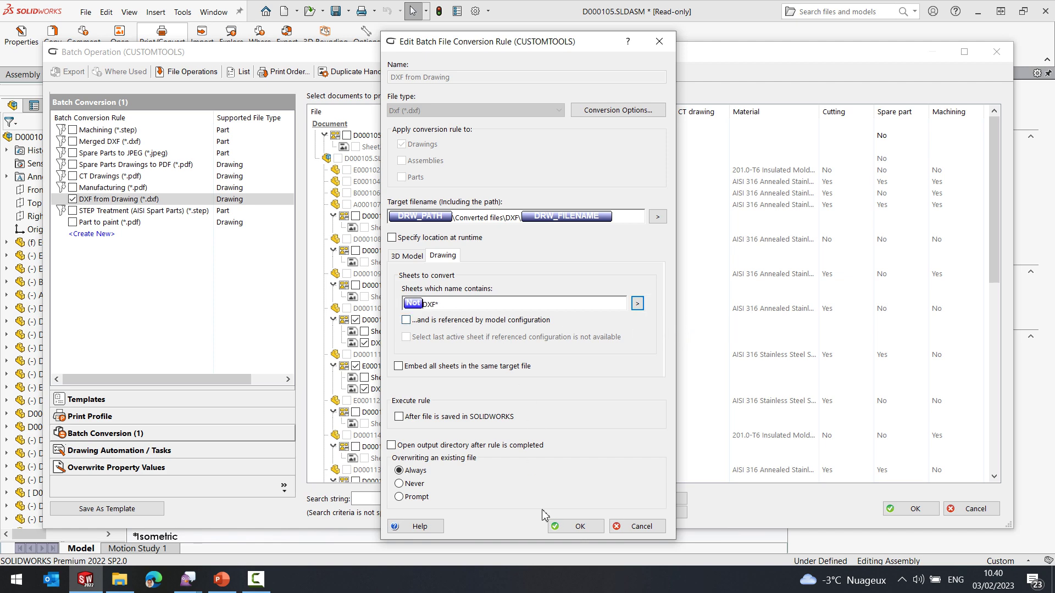
left_click(577, 526)
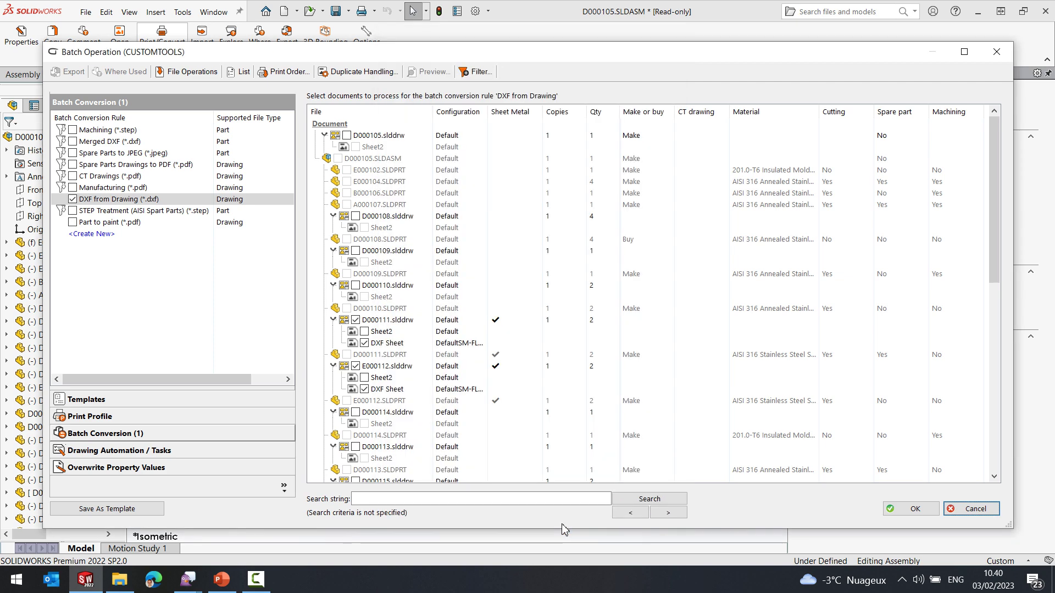
Reapply the DXF from Drawing rule to check which drawing sheets it selects, clear it and close the batch operation.
left_click(74, 202)
left_click(74, 200)
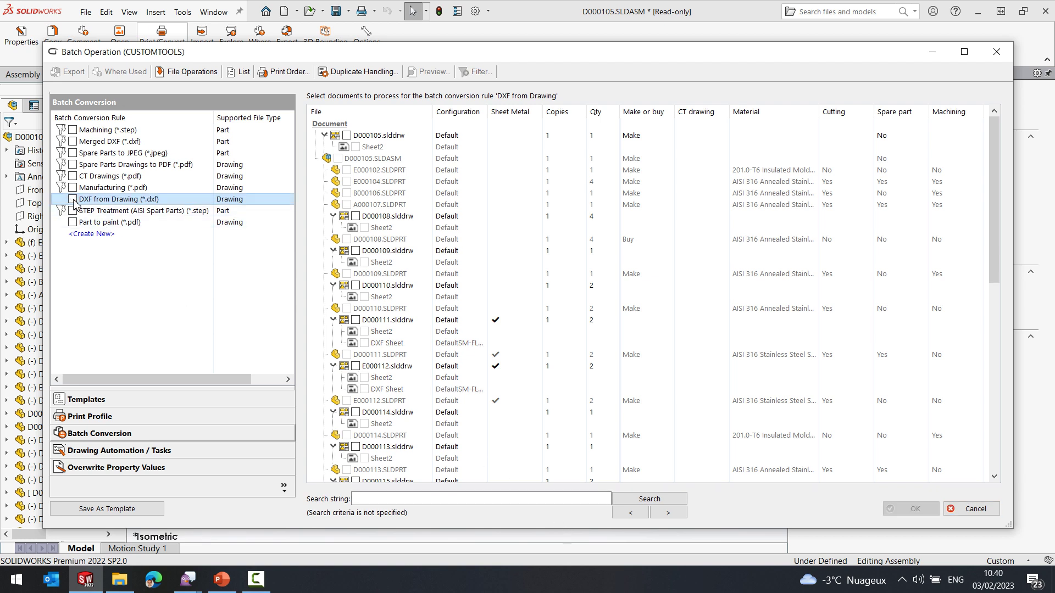
left_click(74, 200)
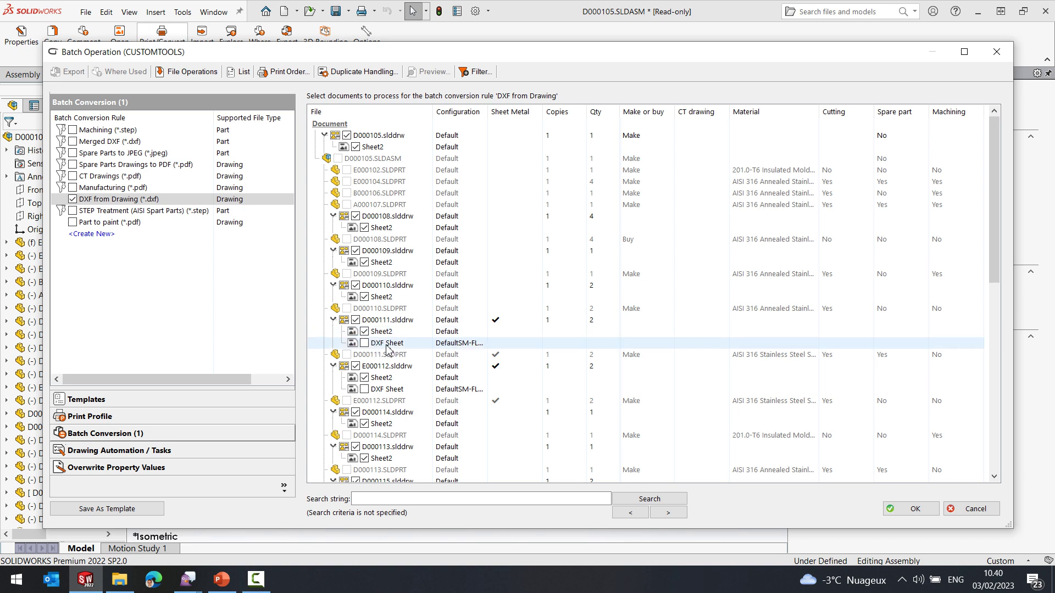
left_click(74, 200)
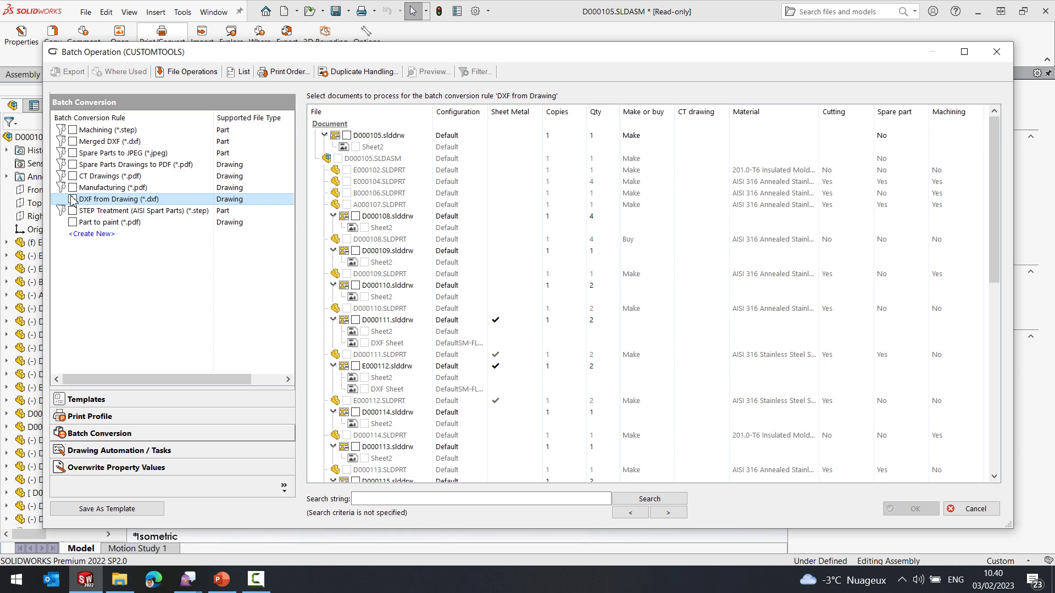
left_click(996, 54)
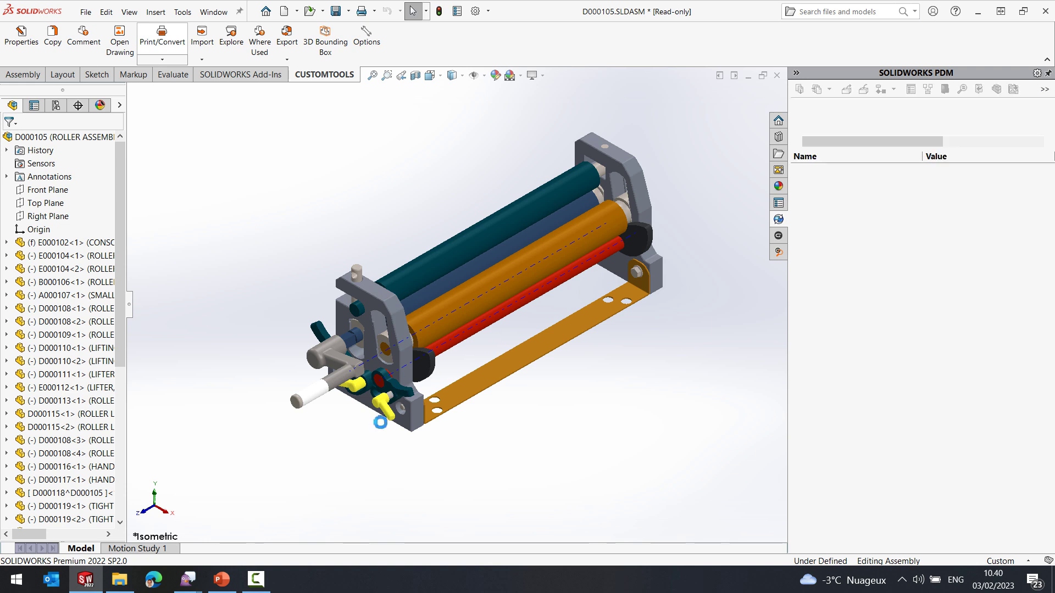
left_click(444, 333)
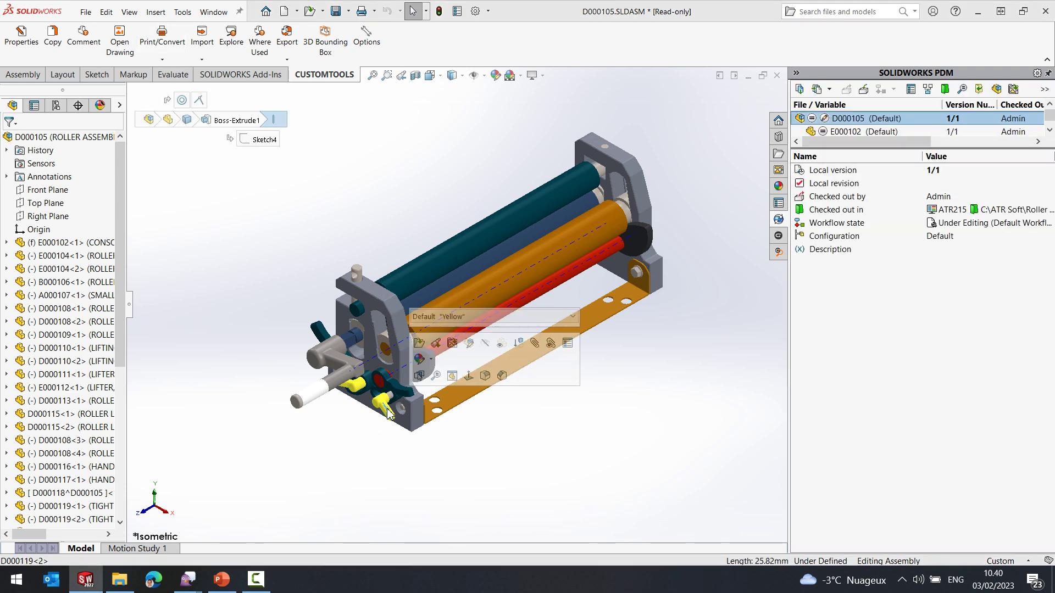
left_click(456, 318)
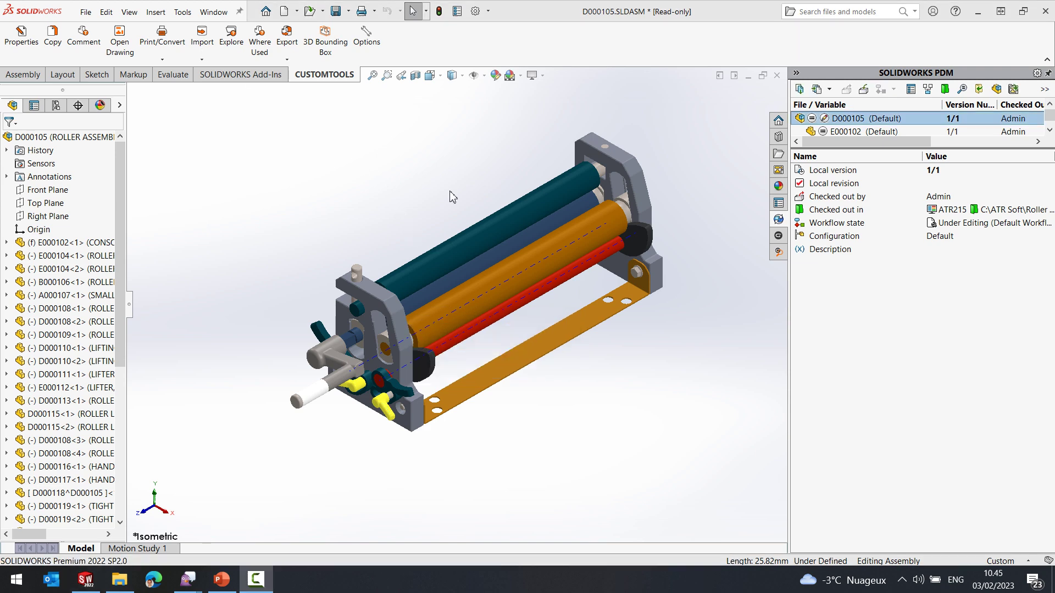
Start a new batch operation and enable the Manufacturing (*.pdf) conversion rule to view its sheet selection for the D000119 drawing.
left_click(162, 39)
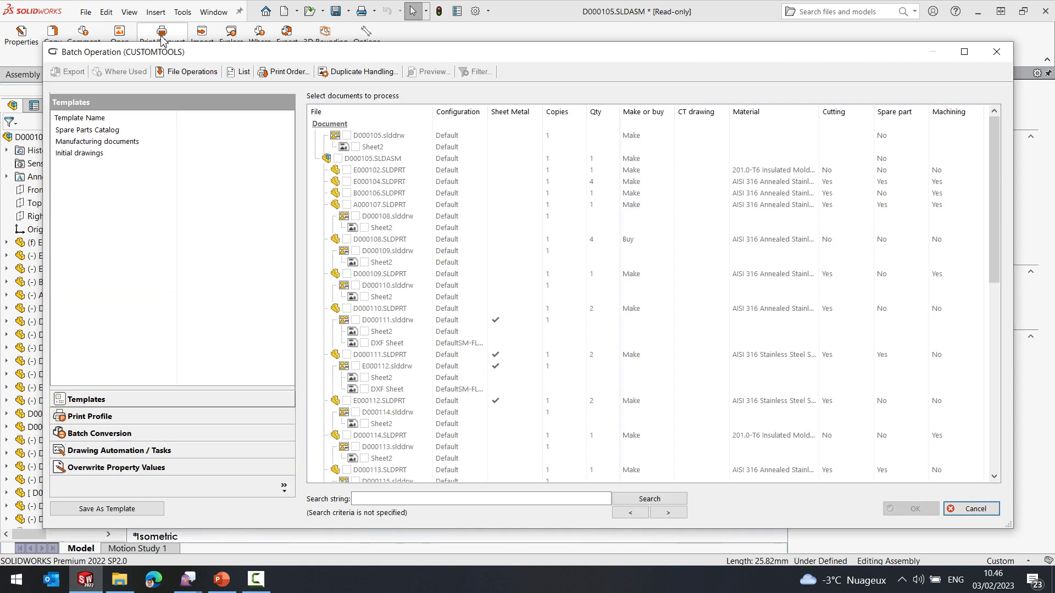
left_click(132, 432)
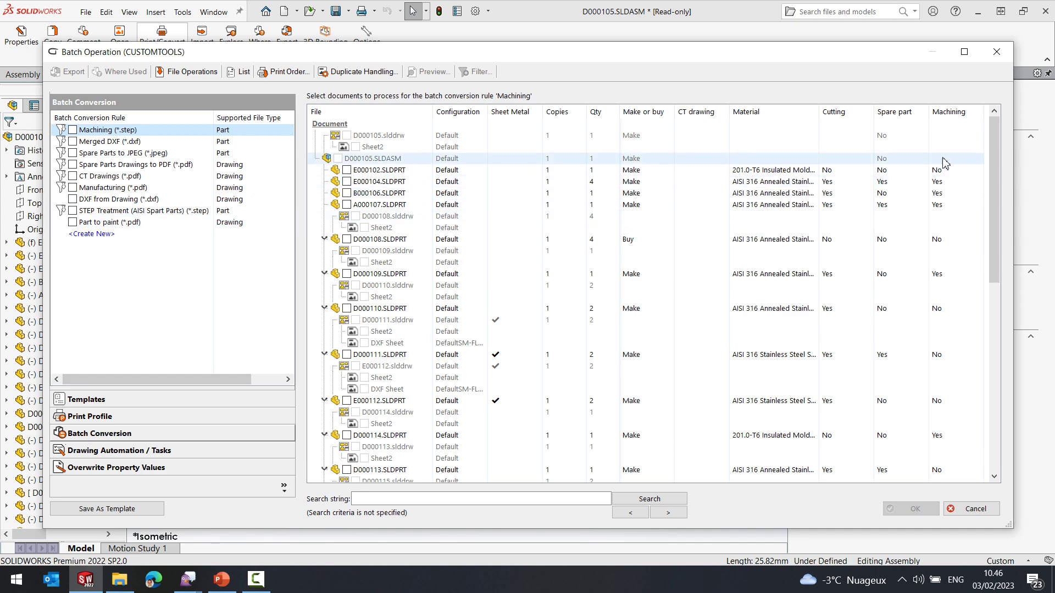
left_click_drag(996, 154, 1005, 354)
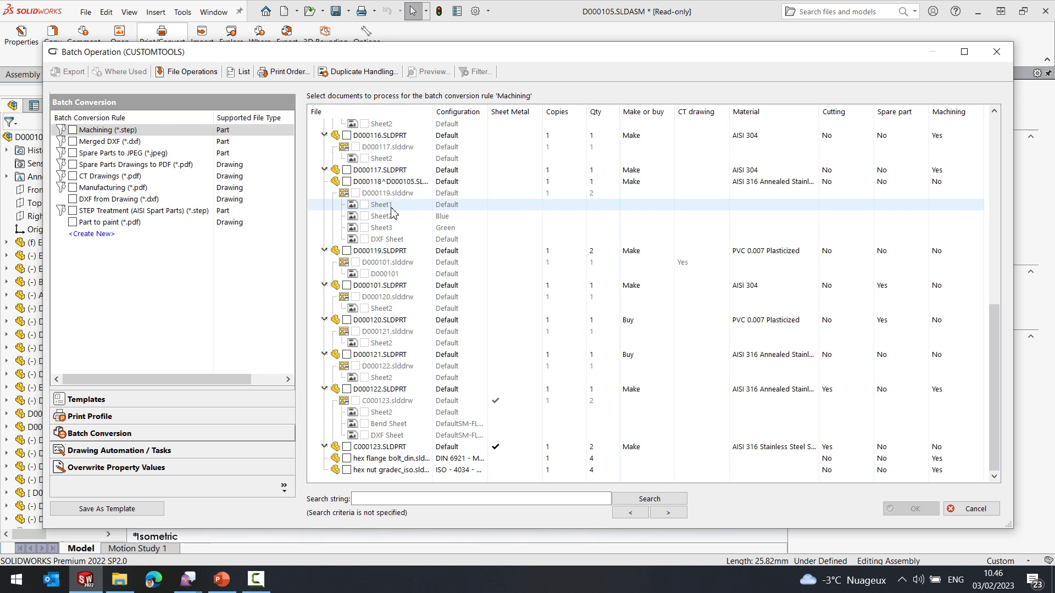
left_click(73, 188)
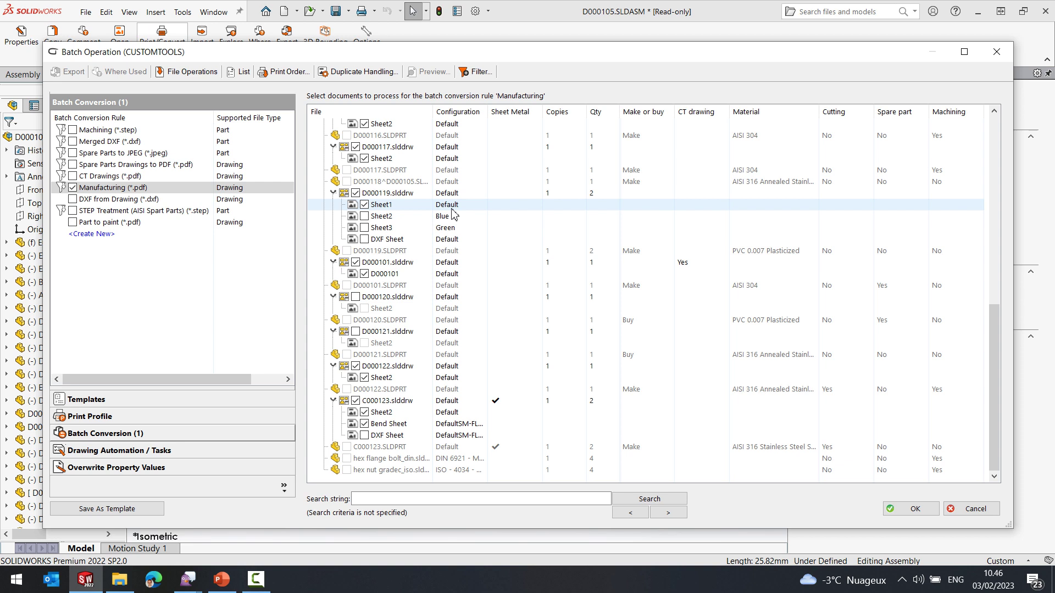
Examine the Manufacturing rule's drawing sheet criteria and the documents it selects, and close the batch operation.
double_click(143, 190)
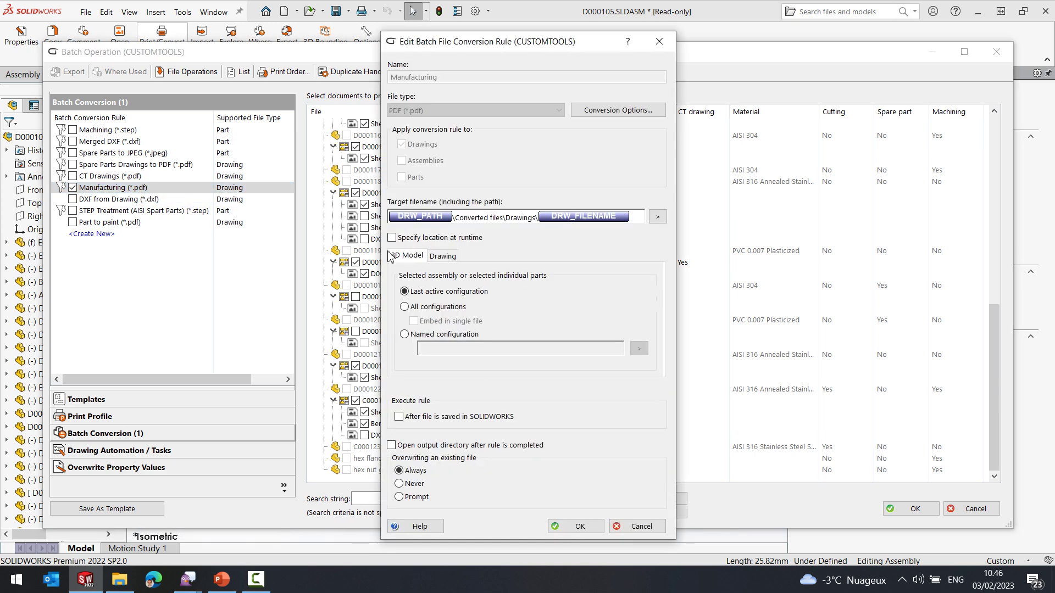
left_click(446, 259)
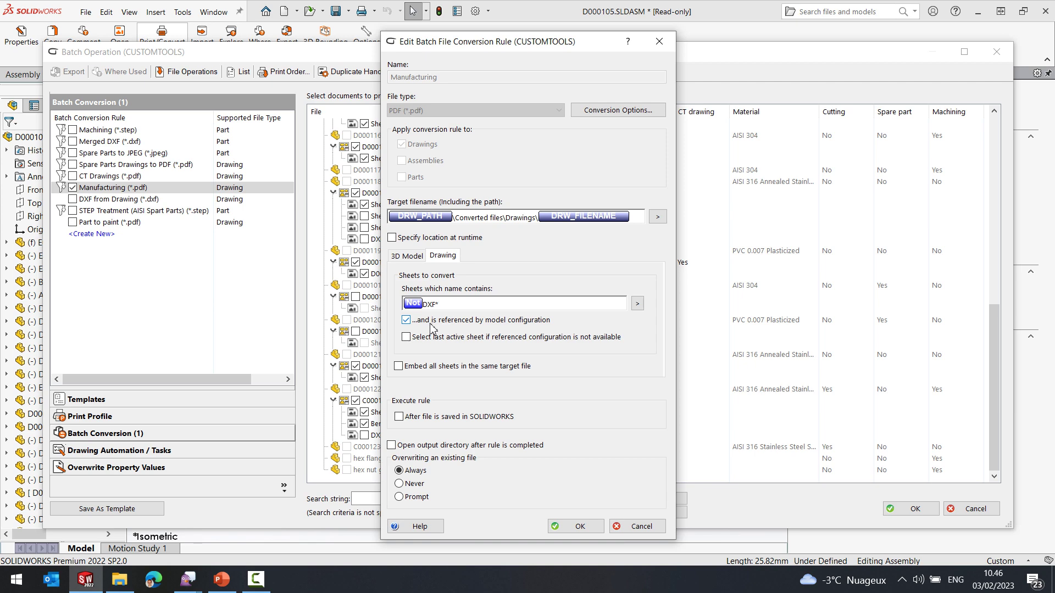
left_click(581, 529)
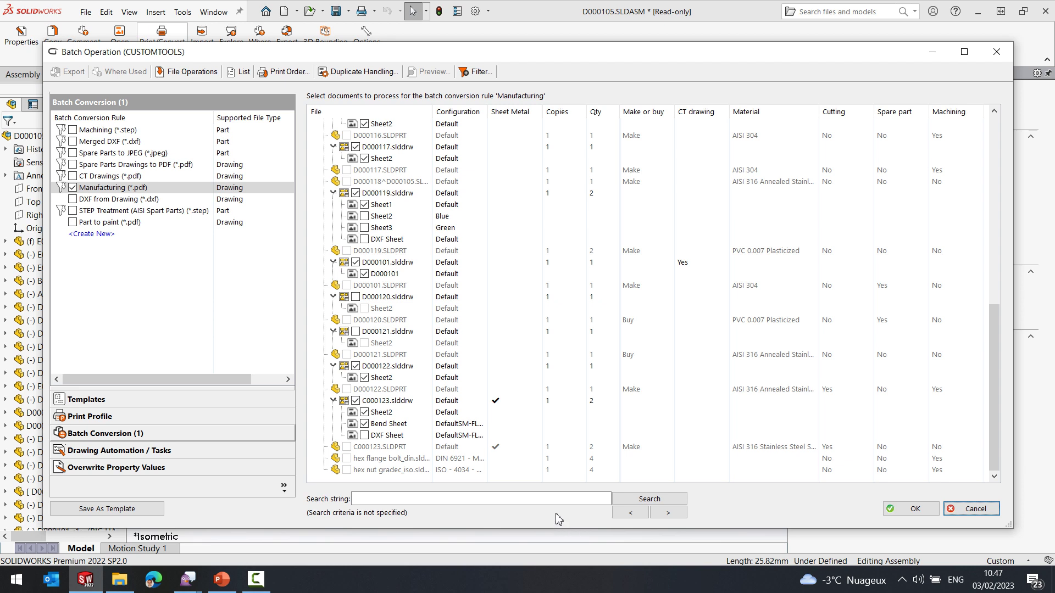
left_click(91, 189)
left_click_drag(994, 384, 834, 116)
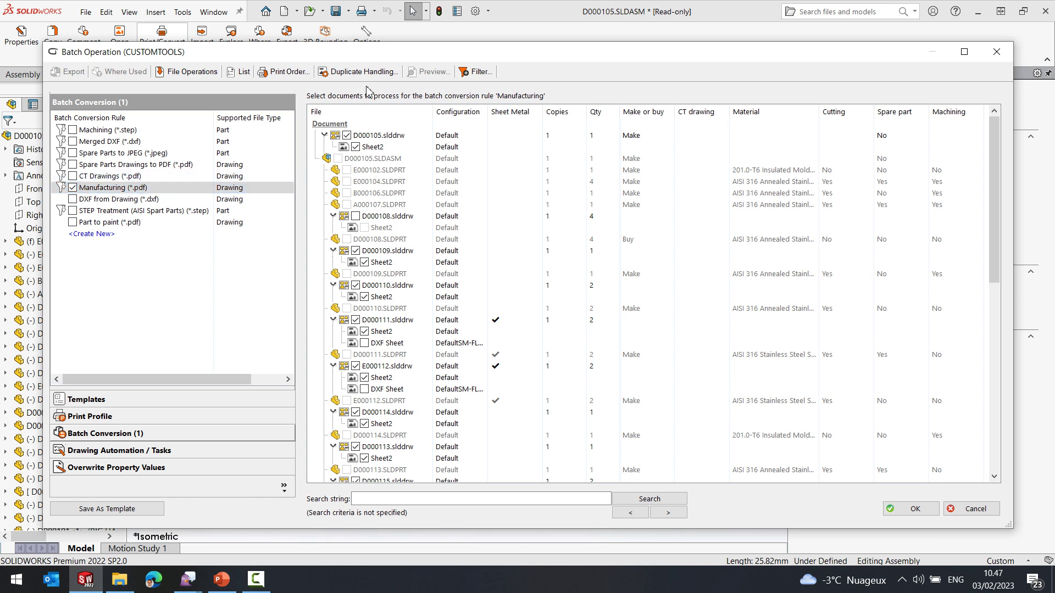
left_click(998, 54)
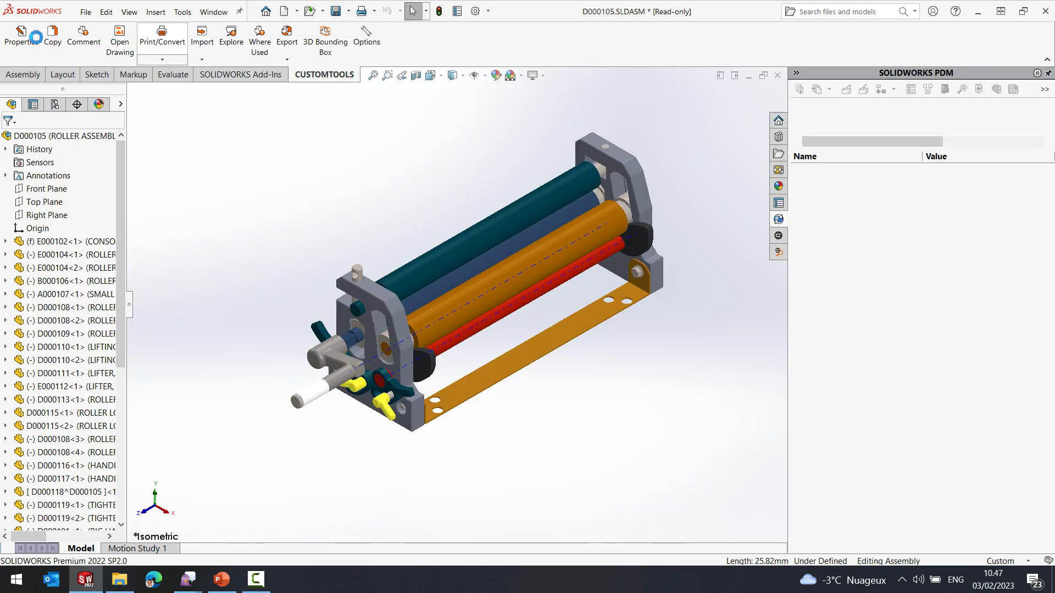
Inspect the Make or buy choices in the custom properties of the fixed bottom plate and cancel out of them.
left_click(530, 352)
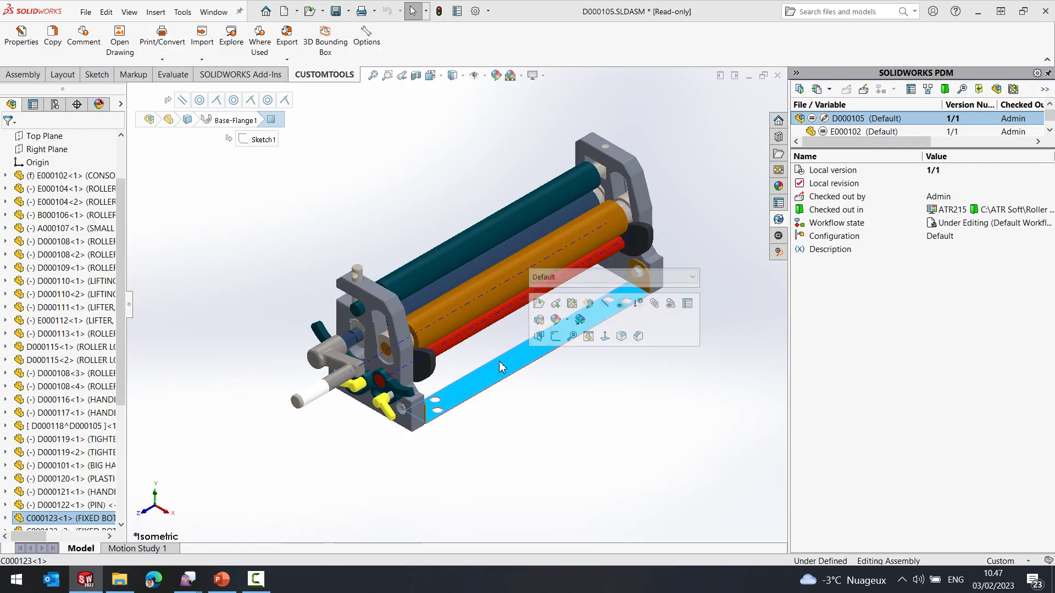
left_click(17, 51)
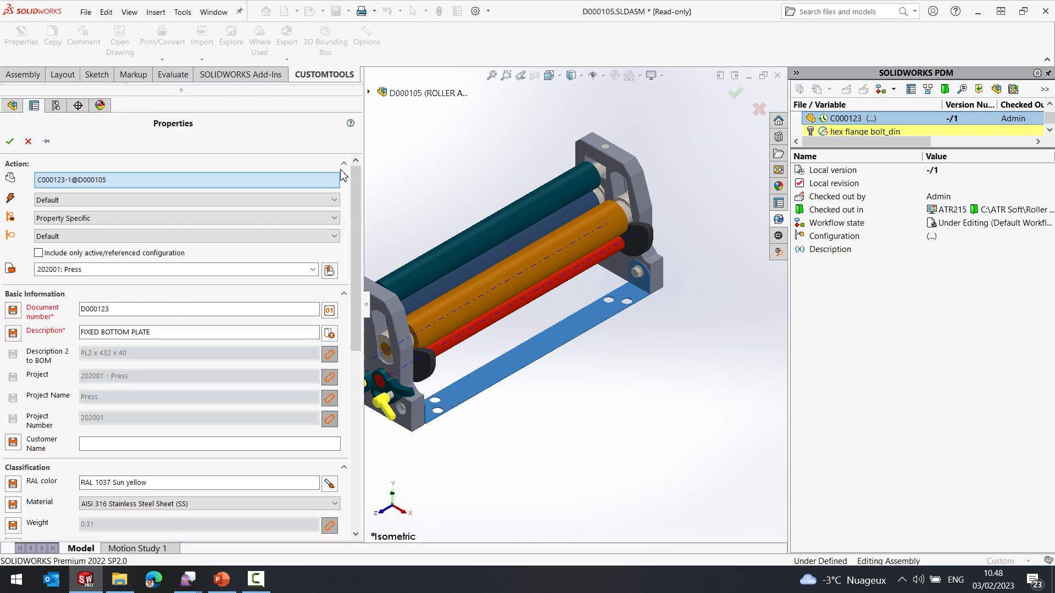
left_click_drag(355, 176, 355, 258)
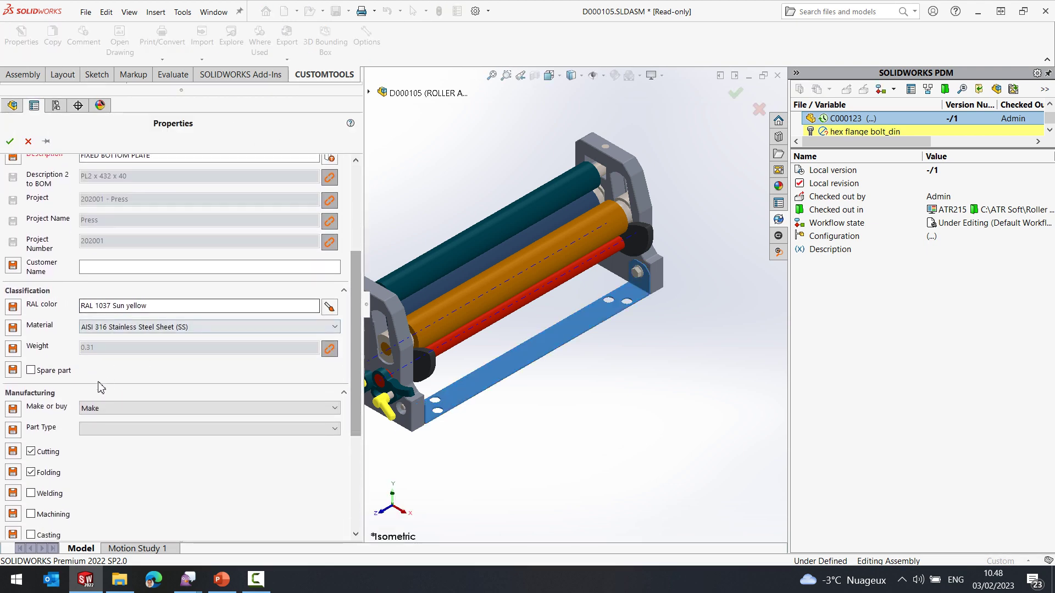
left_click(129, 410)
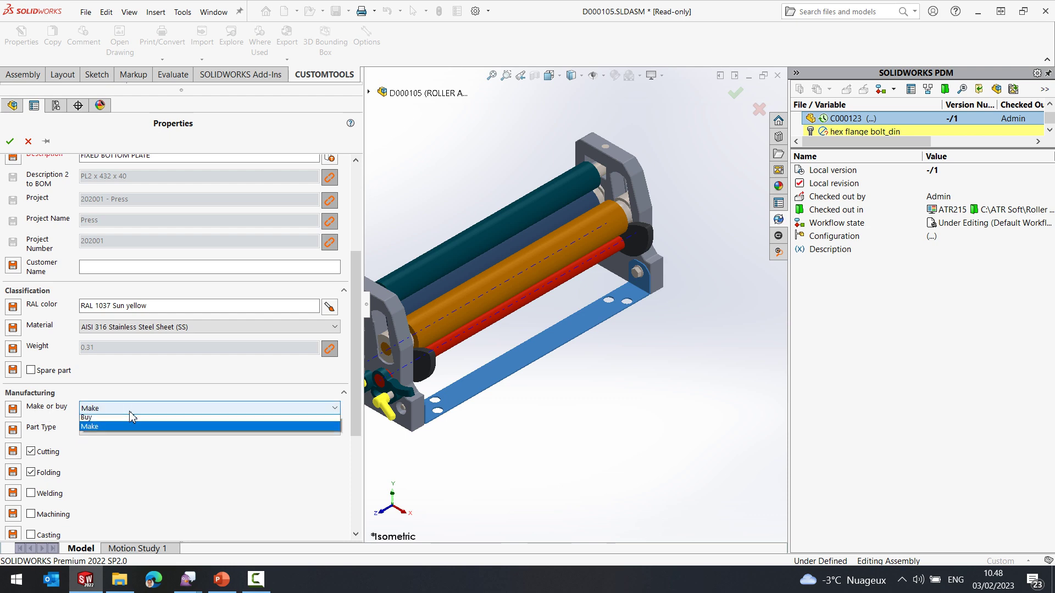
left_click(130, 411)
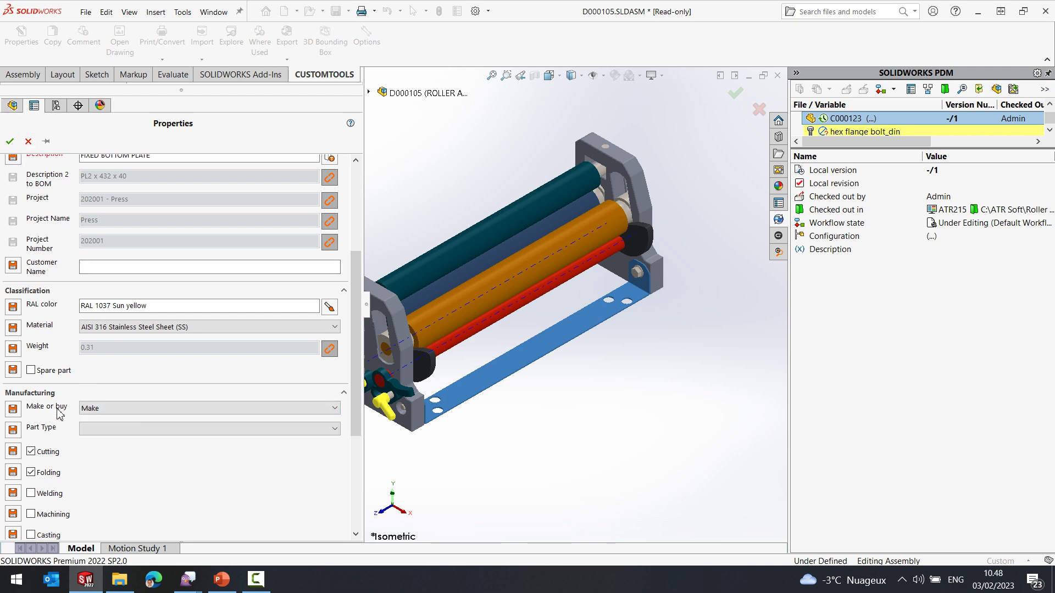
left_click(28, 141)
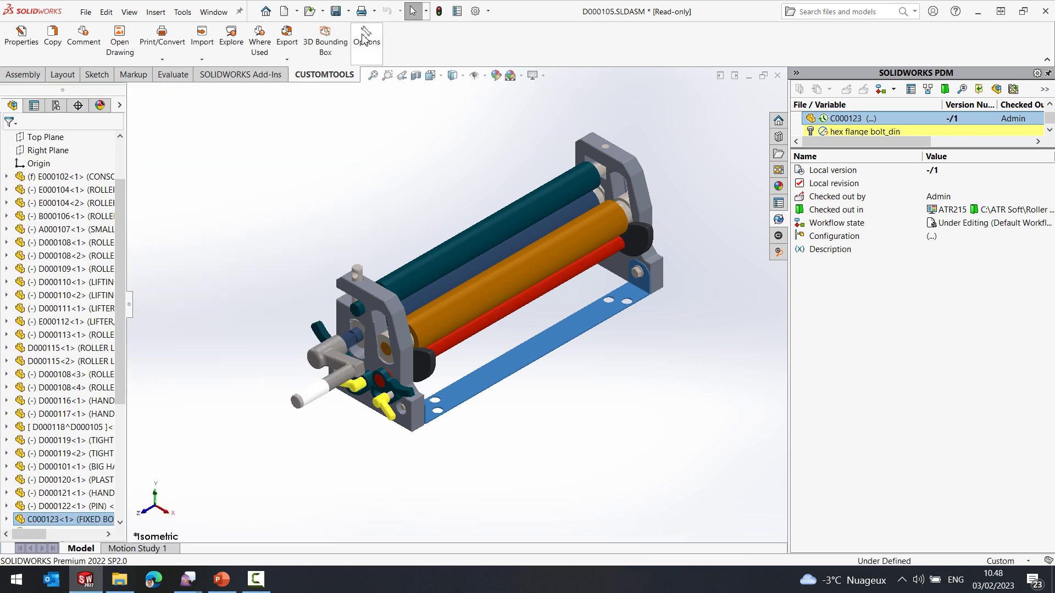
Review the make-or-buy model property's additional options in the profile options, and cancel without changing anything.
left_click(363, 38)
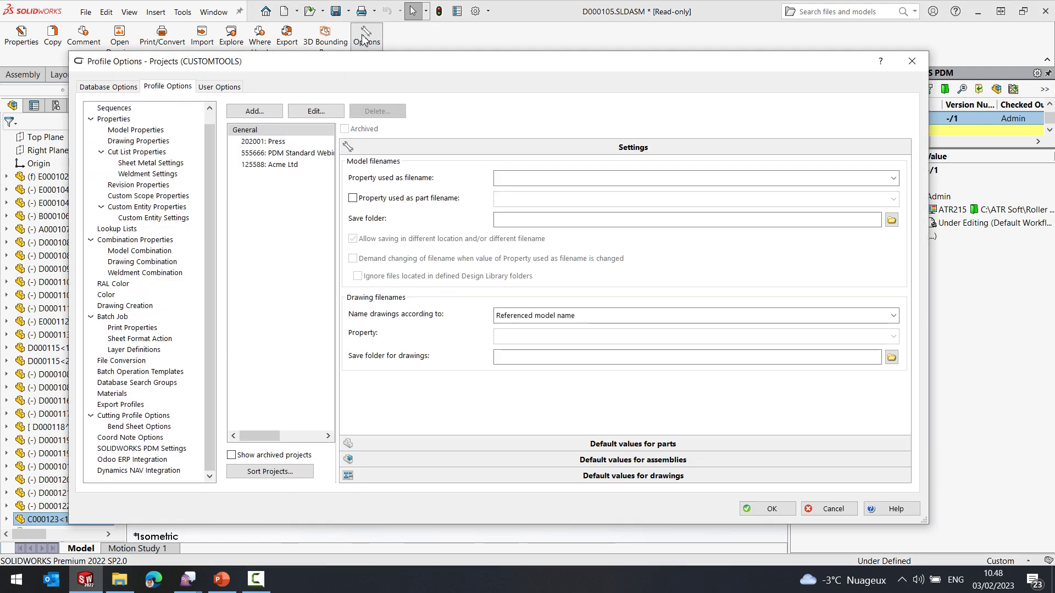
left_click(144, 130)
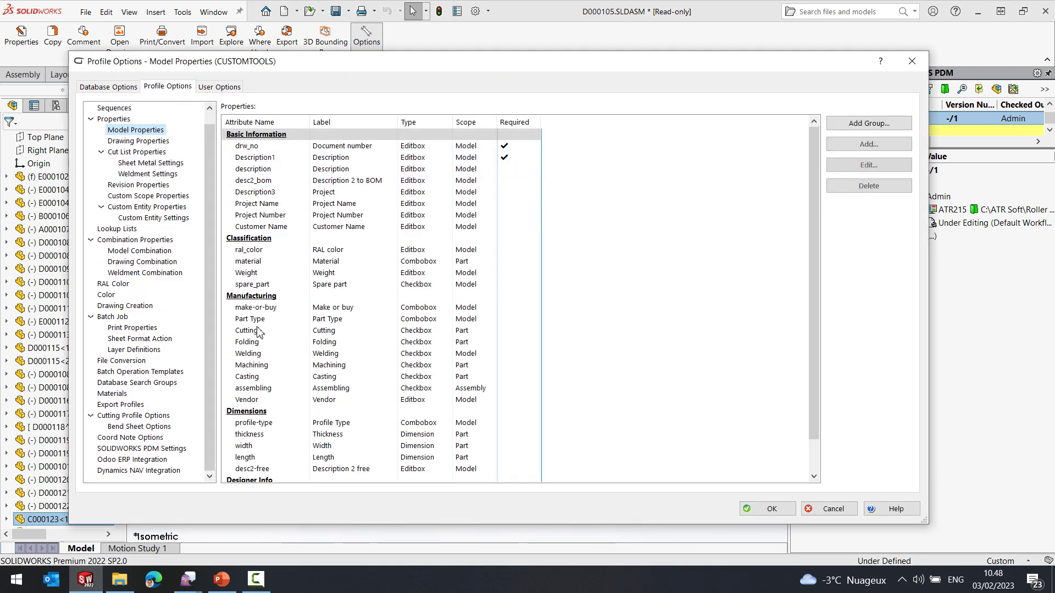
left_click(260, 309)
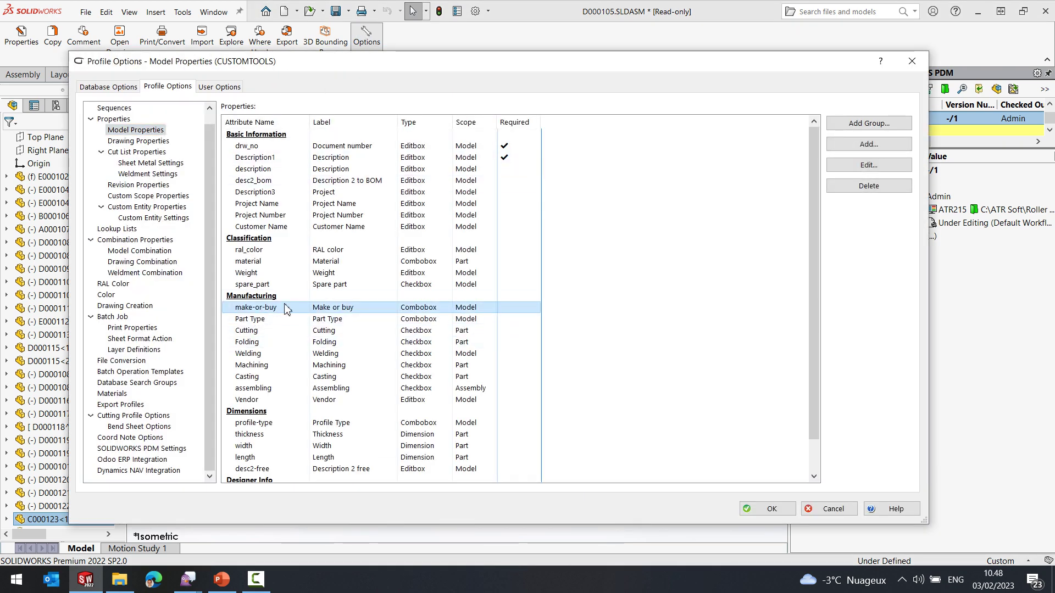
left_click(867, 164)
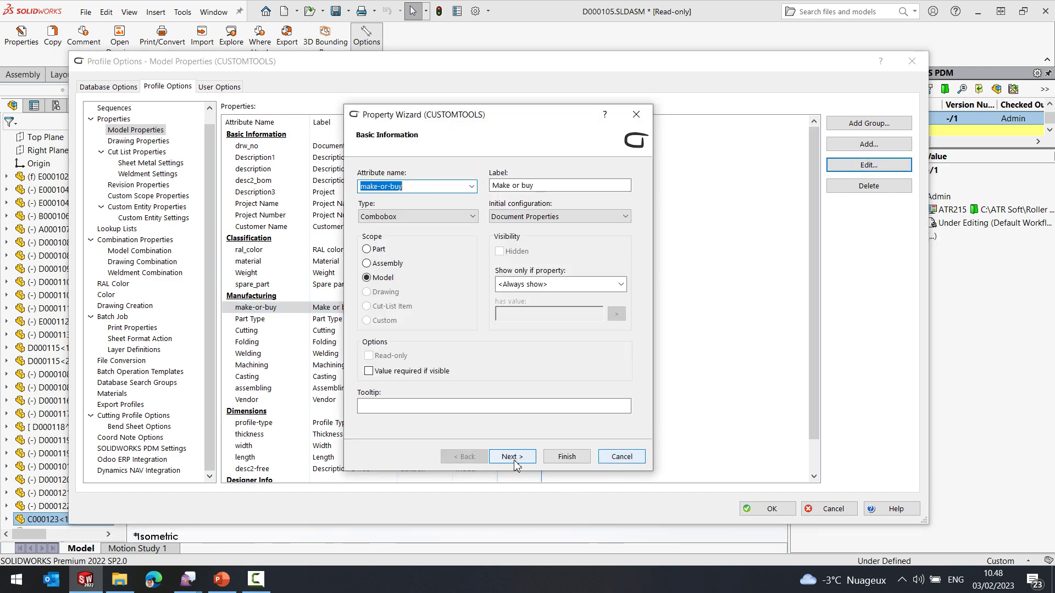
left_click(515, 463)
left_click(515, 463)
left_click(515, 463)
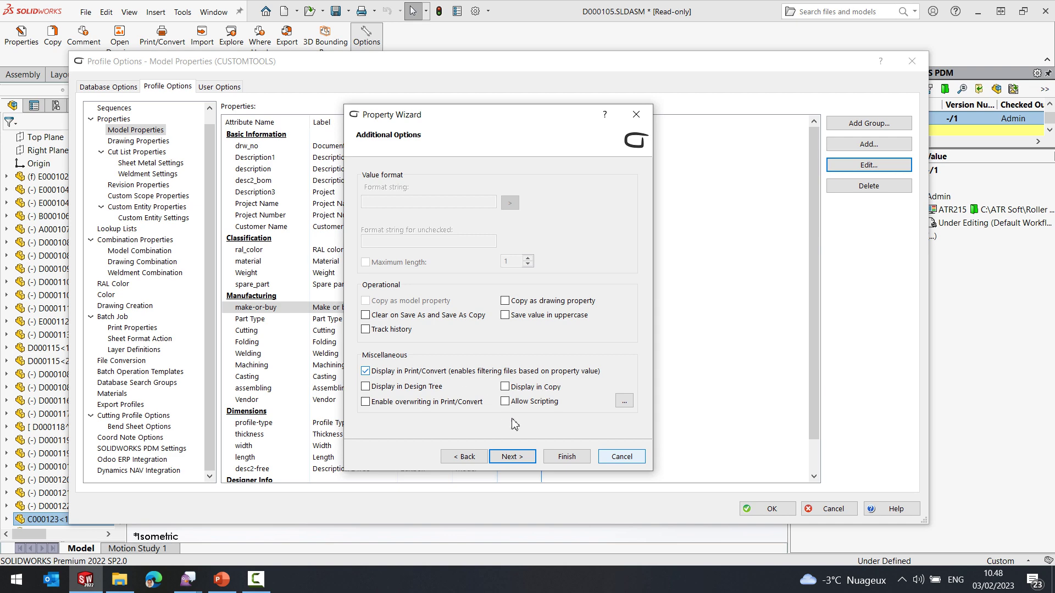
left_click(622, 456)
left_click(810, 511)
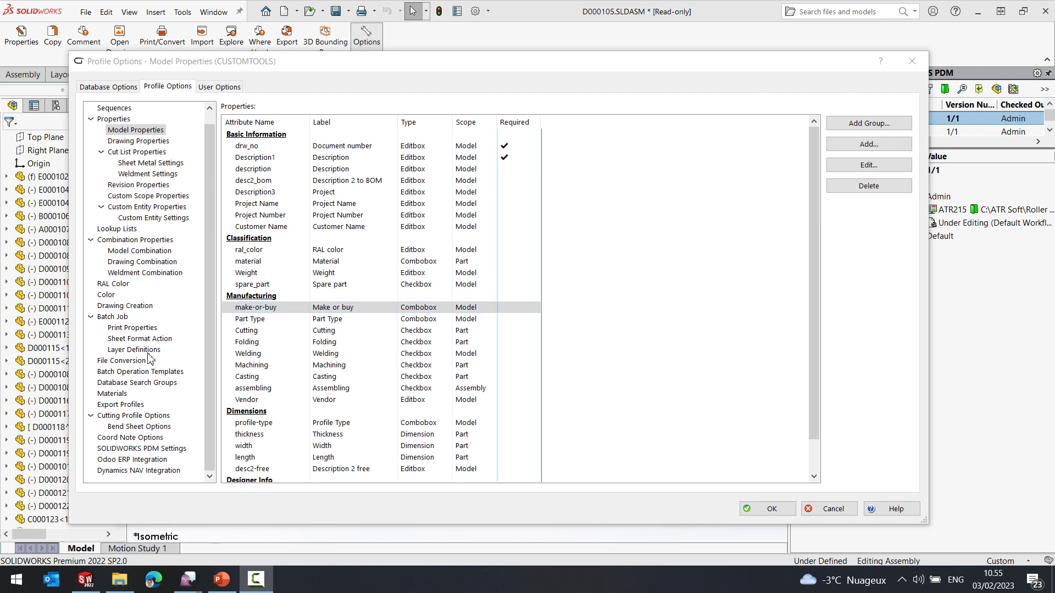
Open the definition of the Manufacturing file conversion rule's file selection filter in the profile options.
left_click(126, 362)
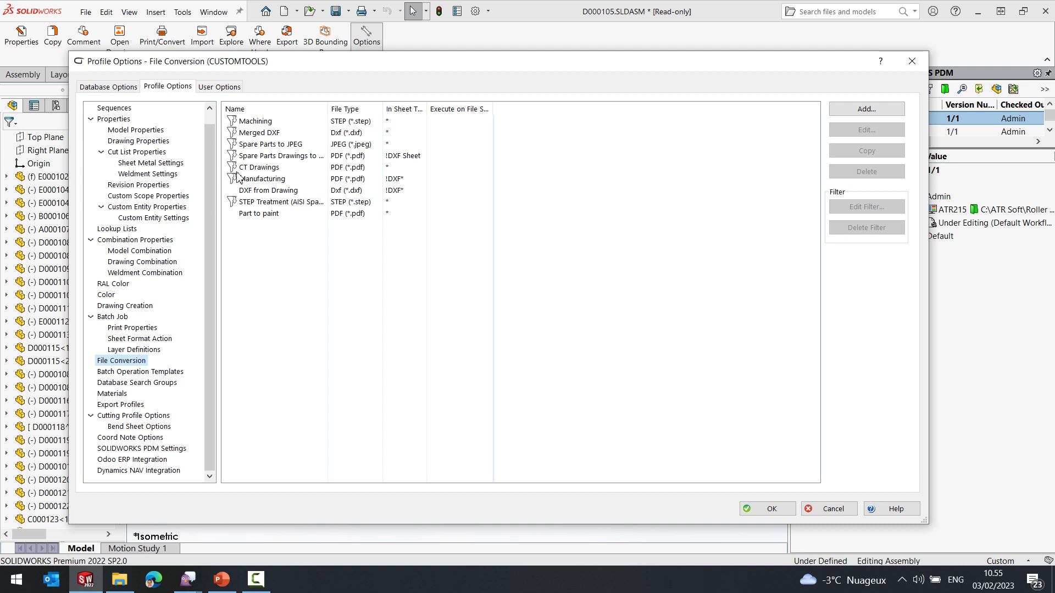
left_click(251, 181)
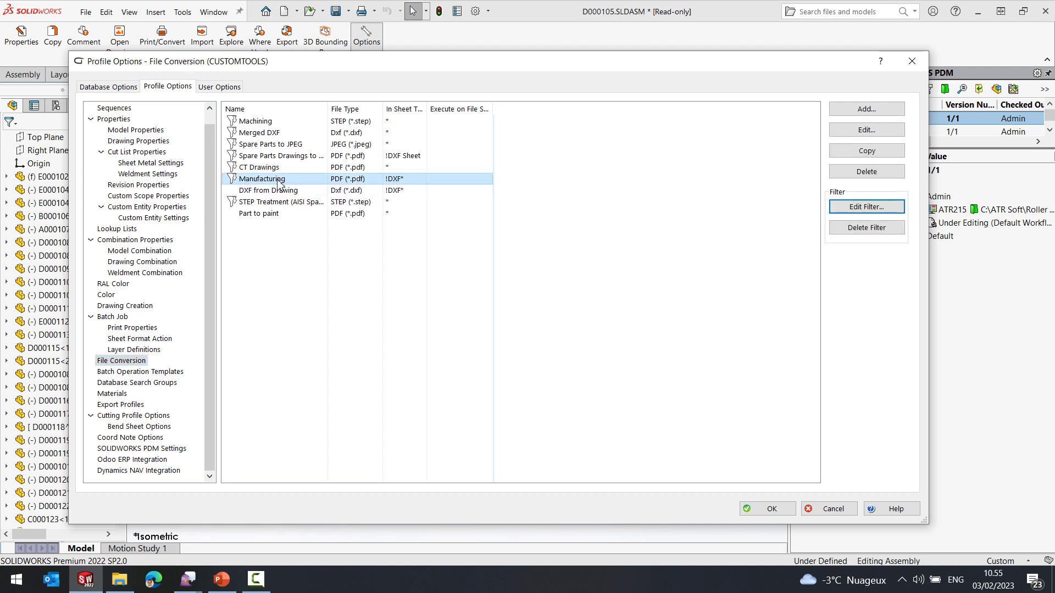
left_click(864, 208)
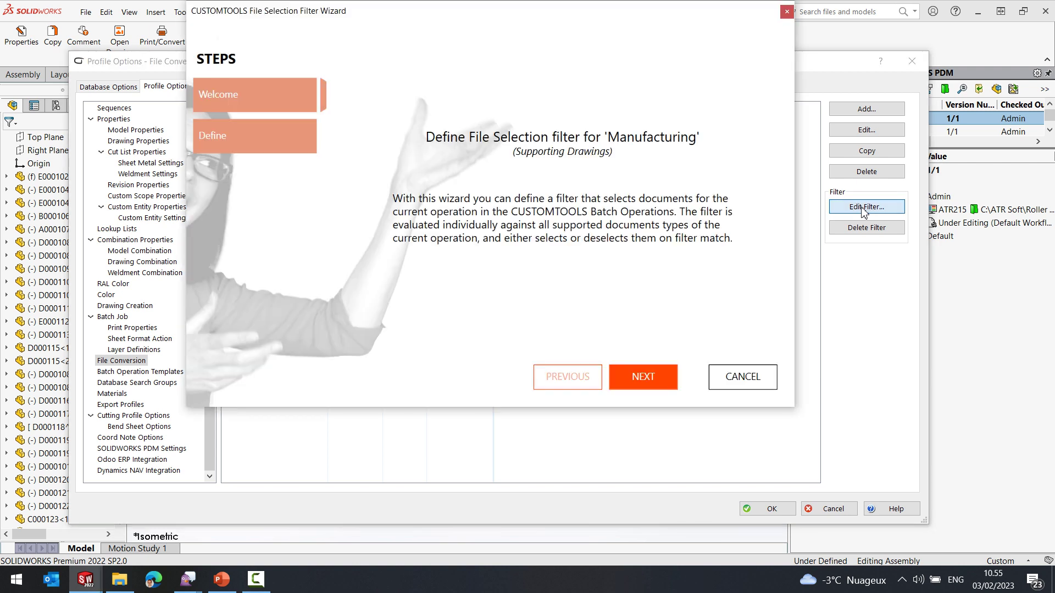
left_click(663, 372)
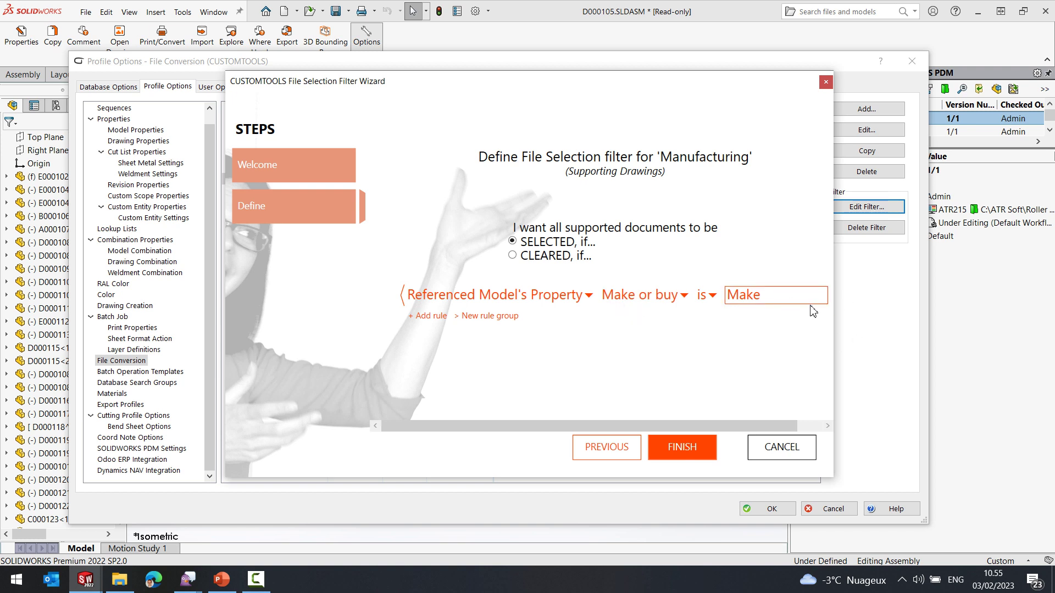
Review the filter's available criteria, properties and comparison operators, keep the Make or buy is Make rule, and accept the profile options.
left_click(500, 301)
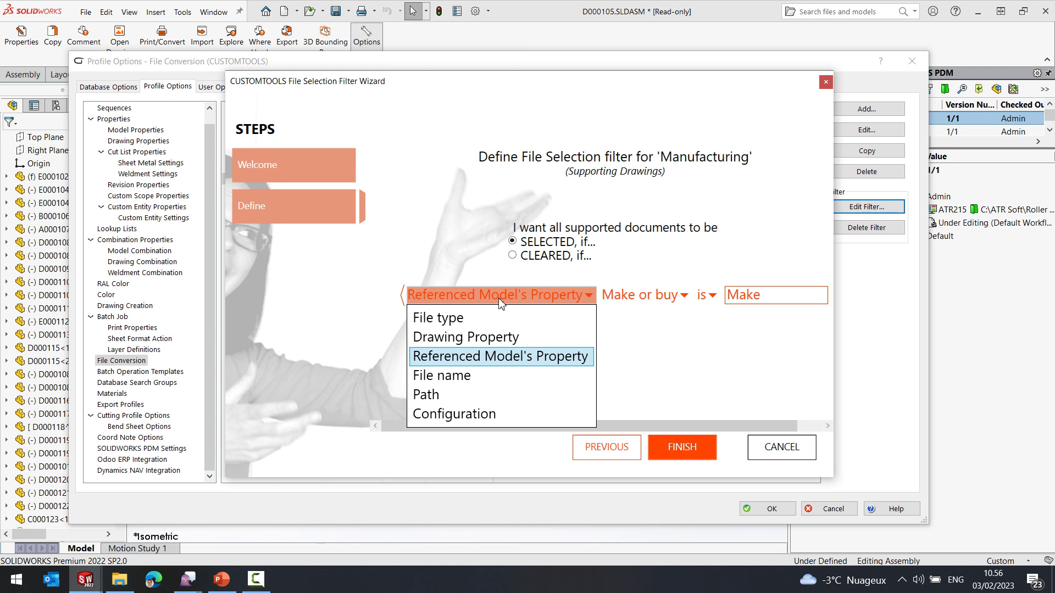
left_click(445, 364)
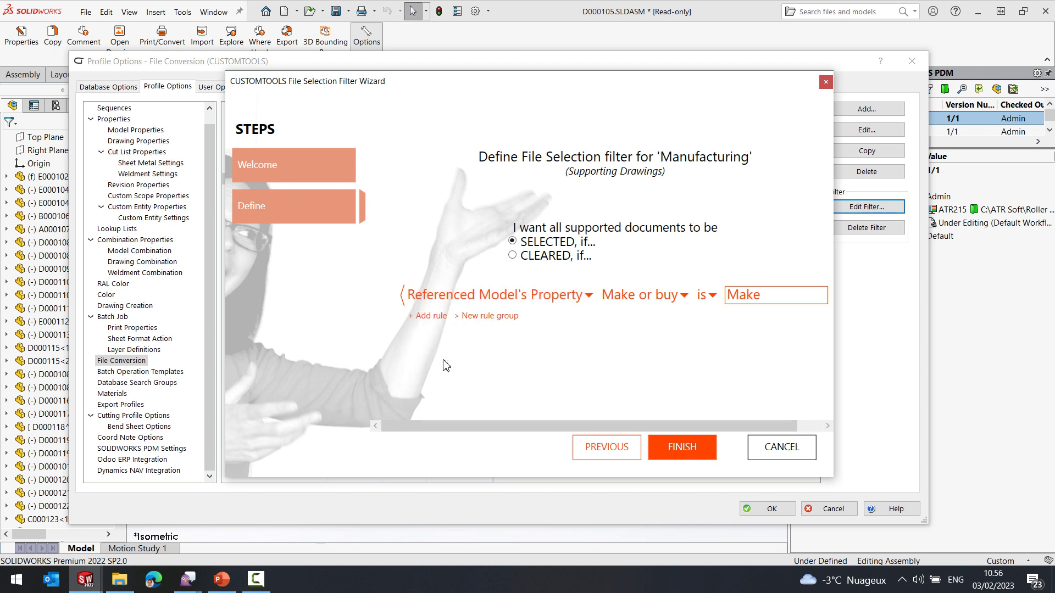
left_click(655, 295)
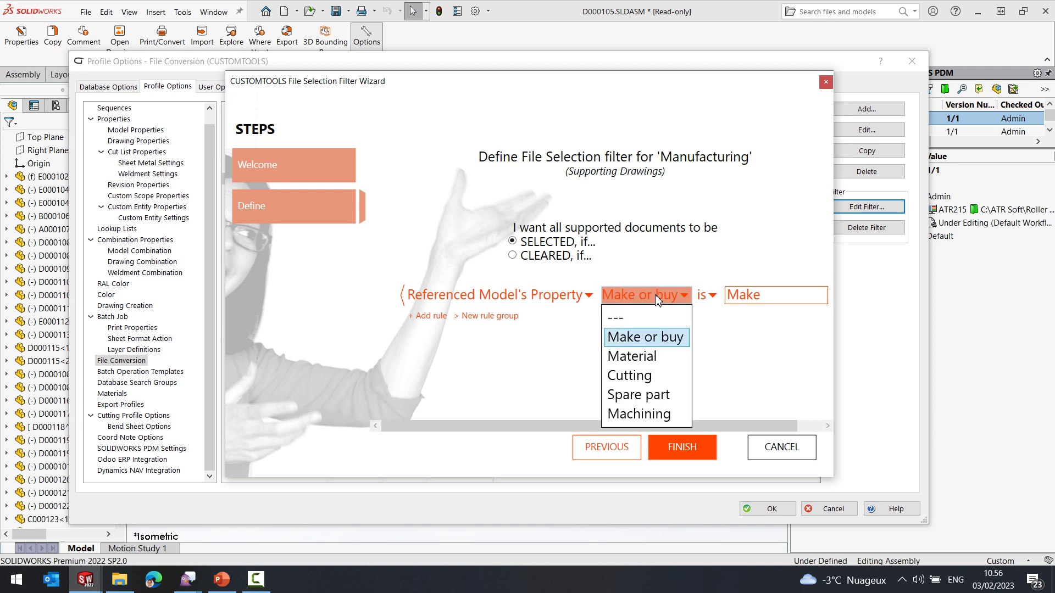
left_click(651, 338)
left_click(710, 296)
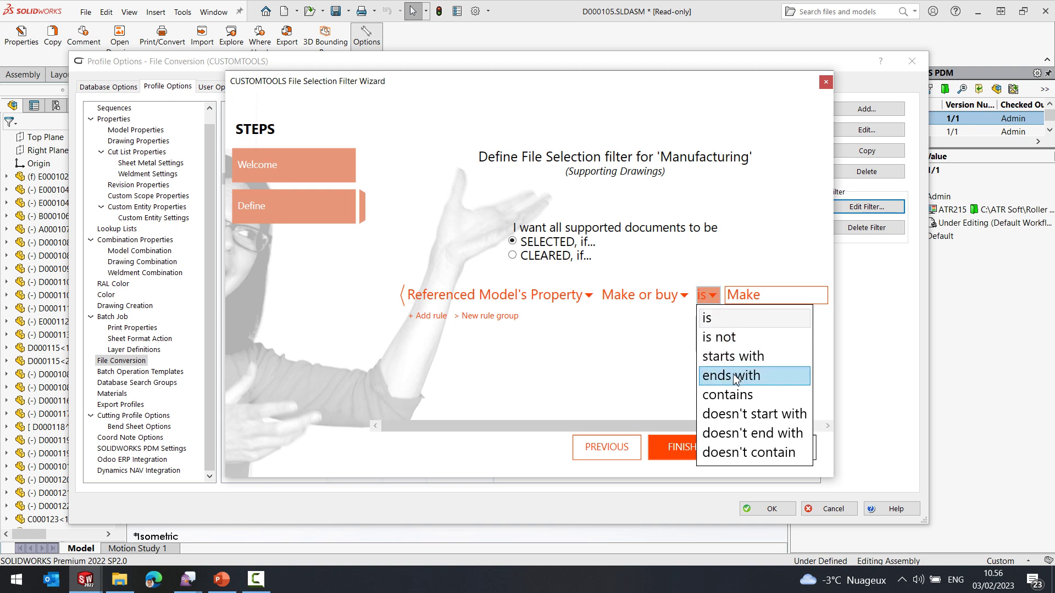
left_click(681, 350)
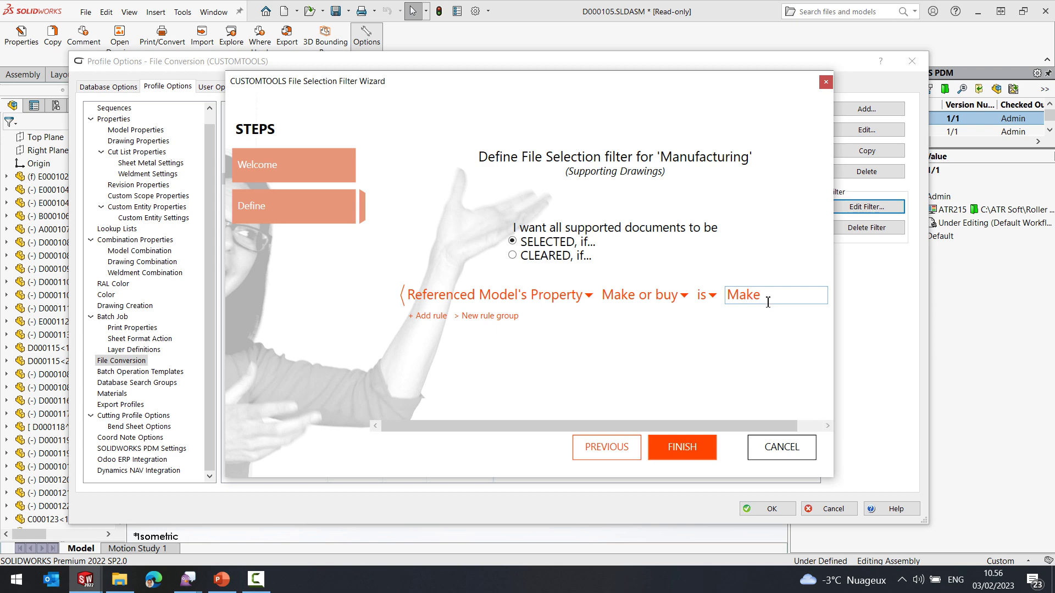
left_click(695, 456)
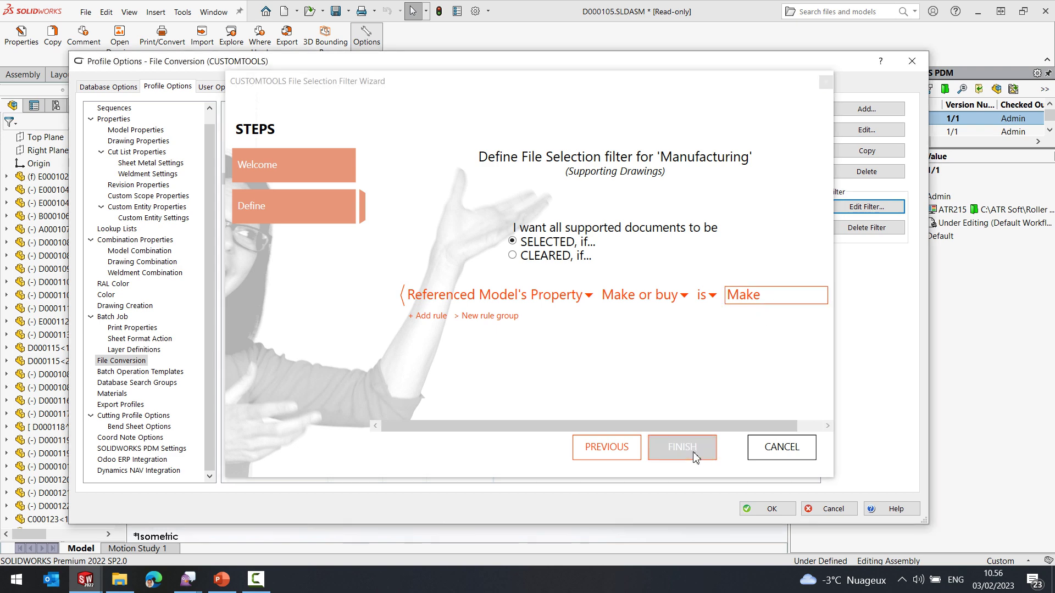
left_click(765, 509)
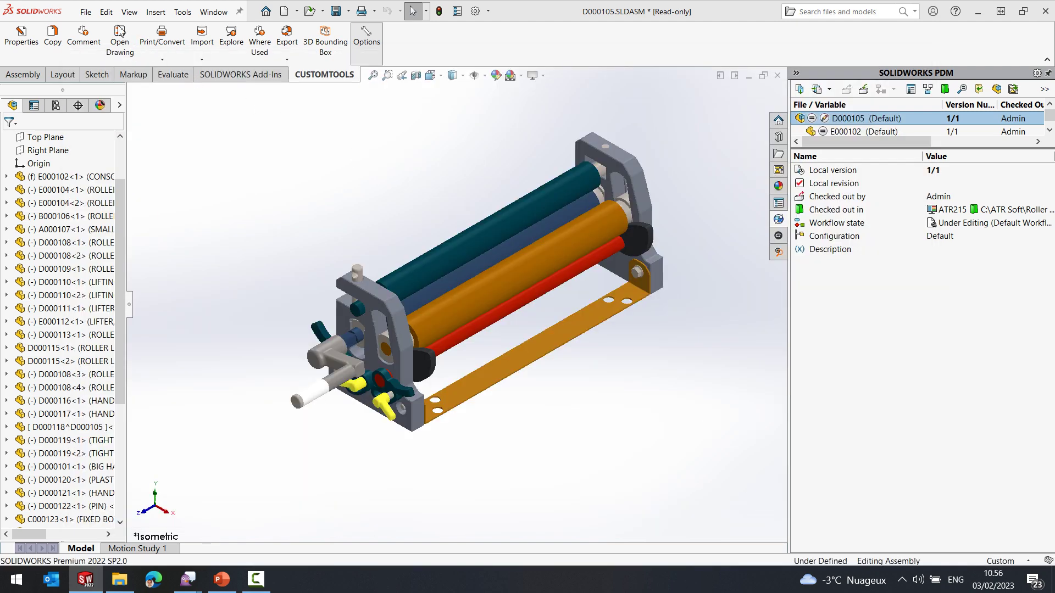
Start a new batch operation, enable the Machining (*.step) conversion rule and examine which parts it selects.
left_click(160, 37)
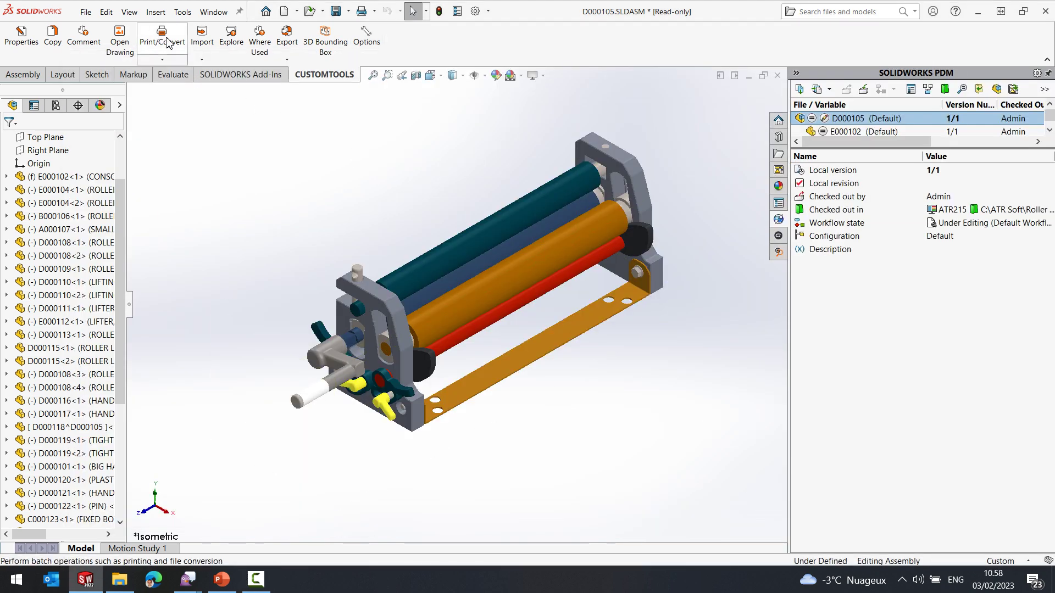
left_click(167, 43)
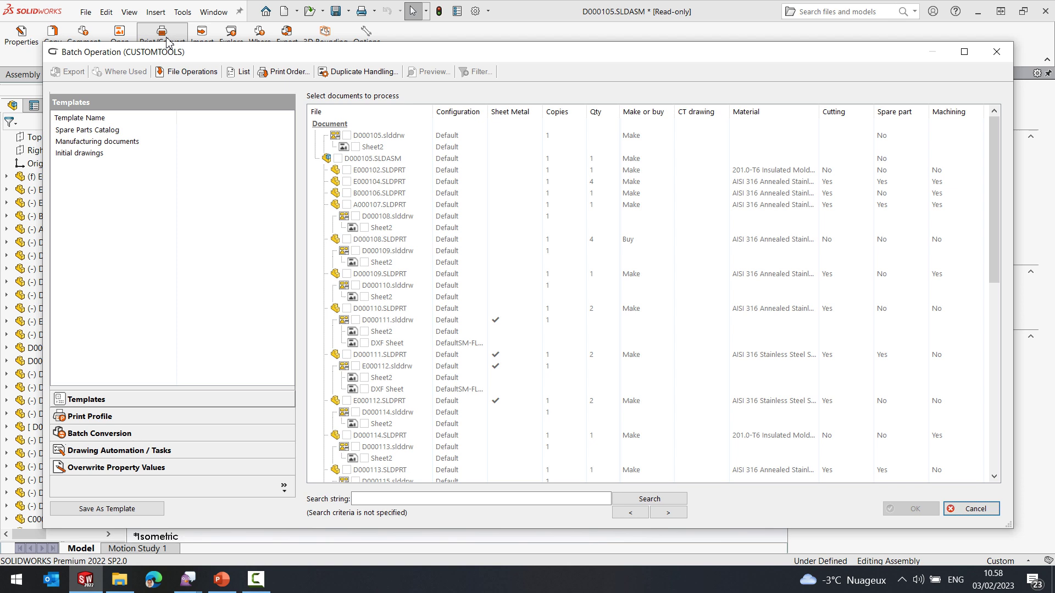
left_click(132, 433)
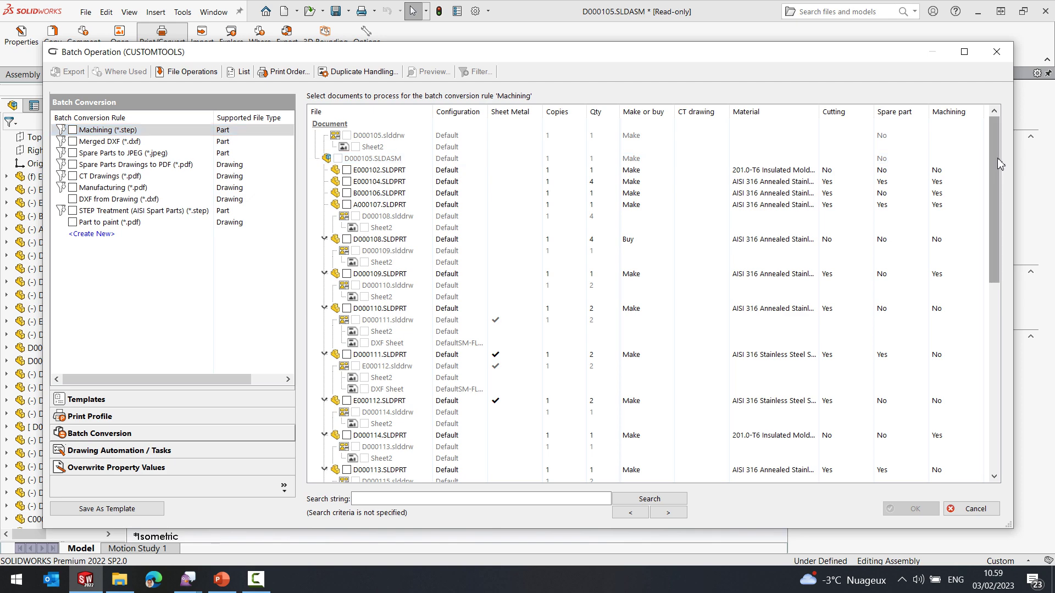
left_click_drag(997, 267, 997, 413)
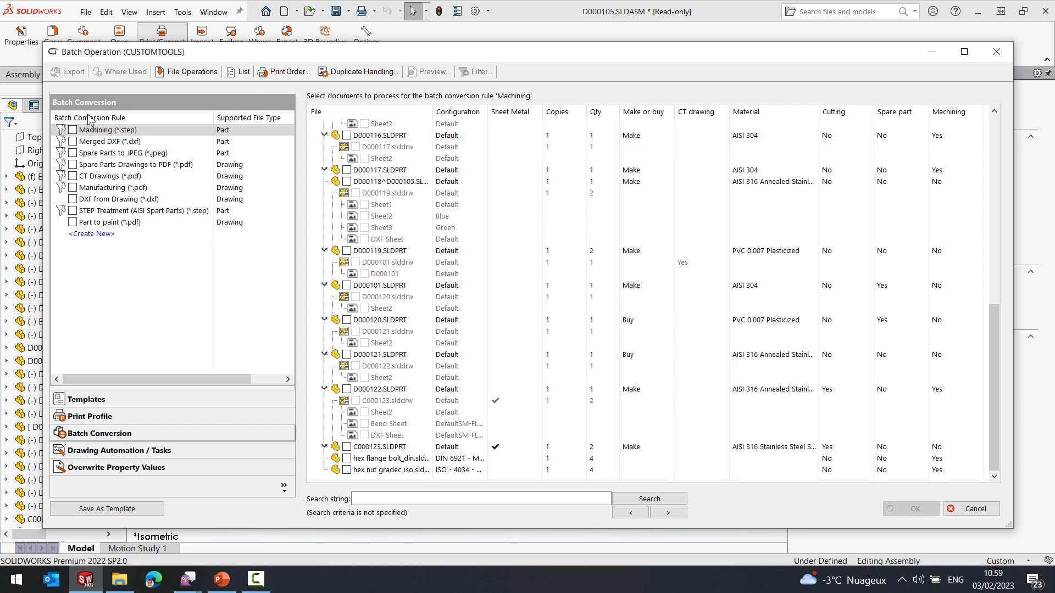
left_click(71, 131)
left_click(72, 130)
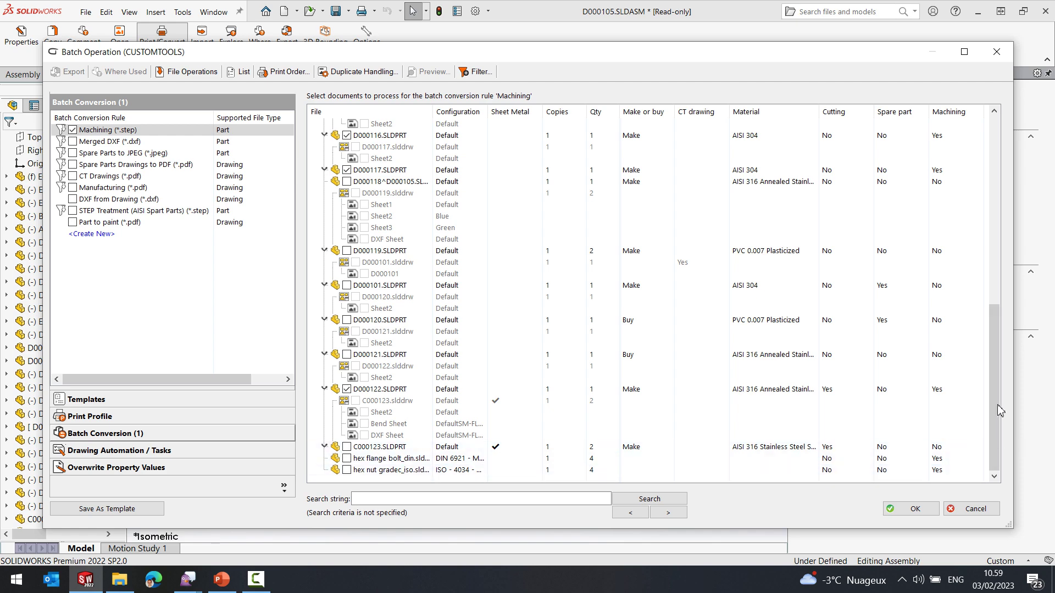
left_click_drag(994, 378, 953, 110)
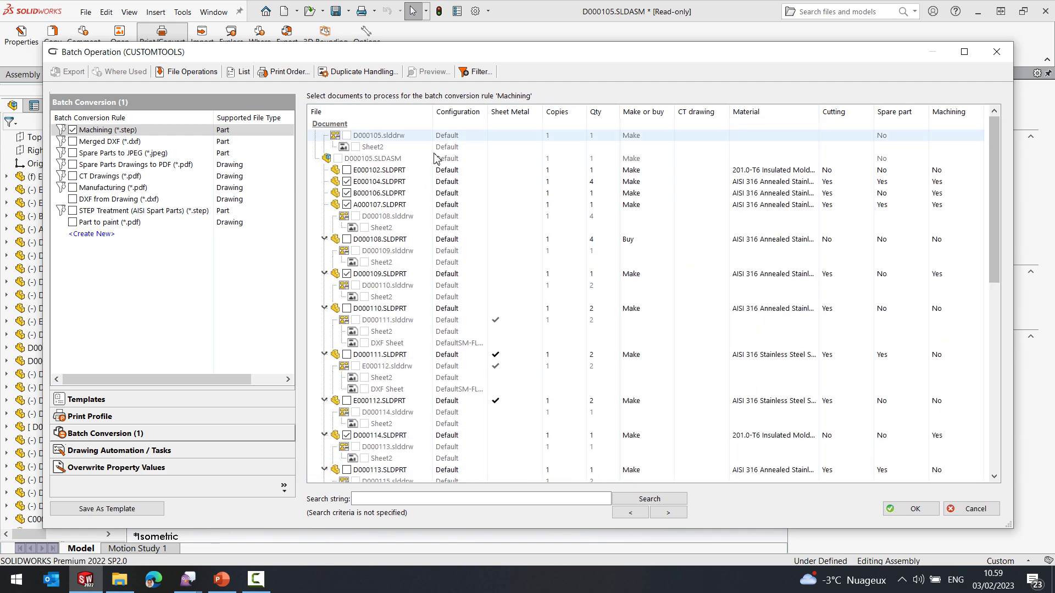
Open the Machining rule's file selection filter definition and inspect the logical operators for combining its conditions.
left_click(476, 72)
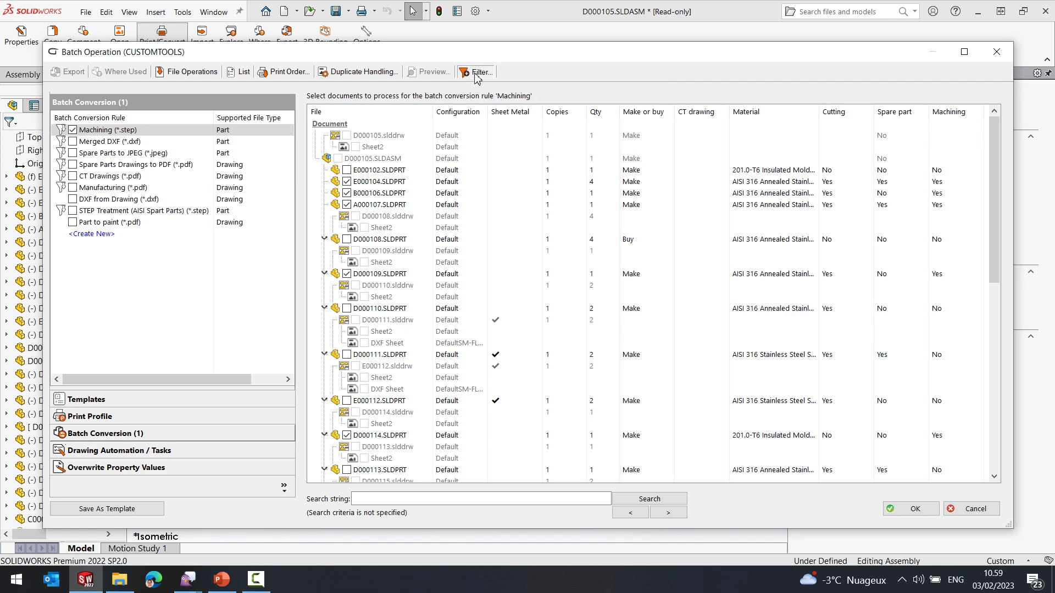
left_click(677, 457)
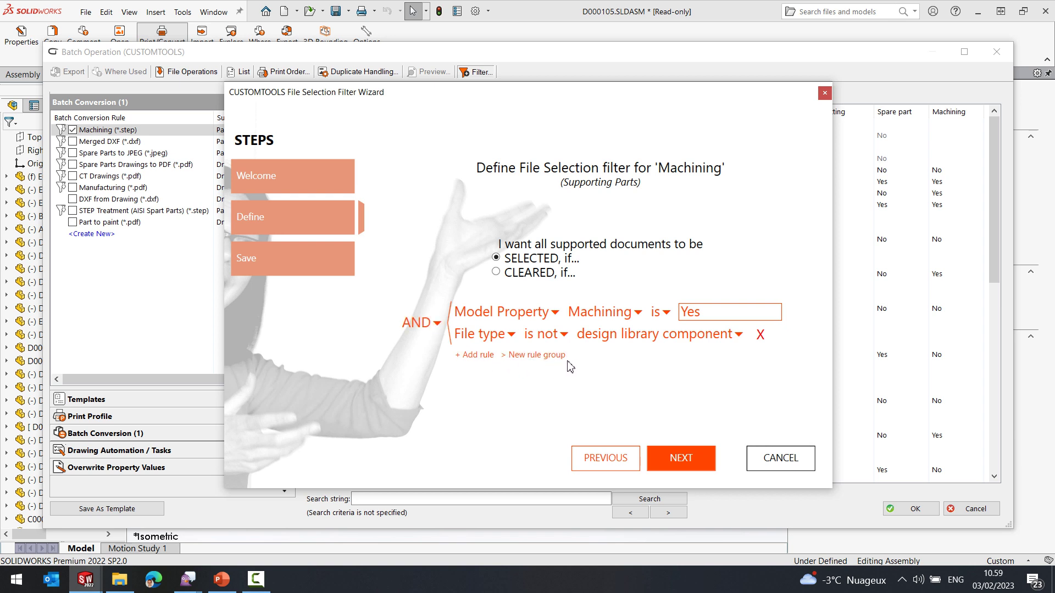
left_click(435, 329)
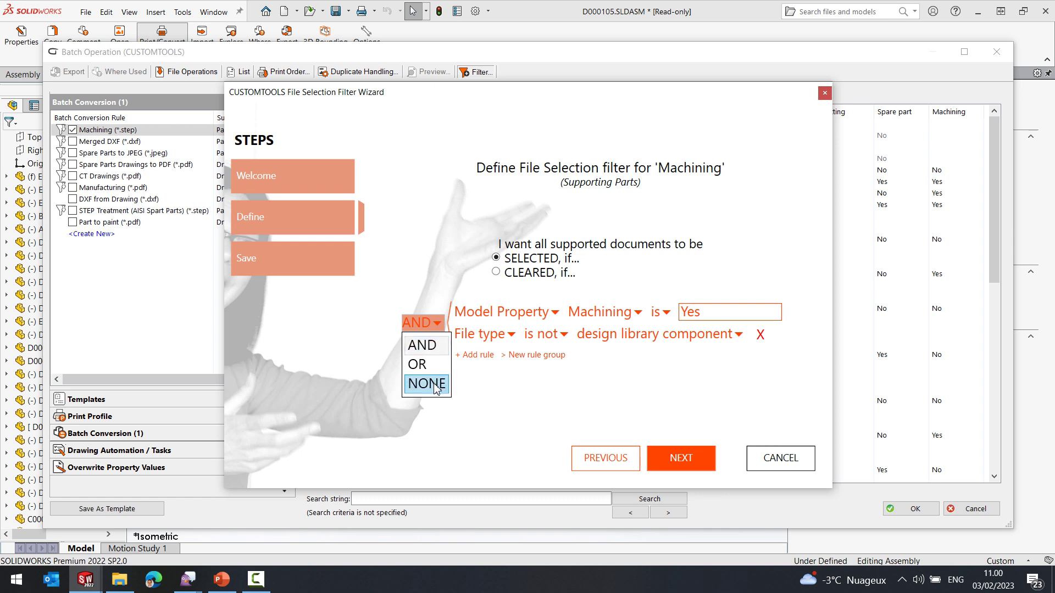
left_click(568, 392)
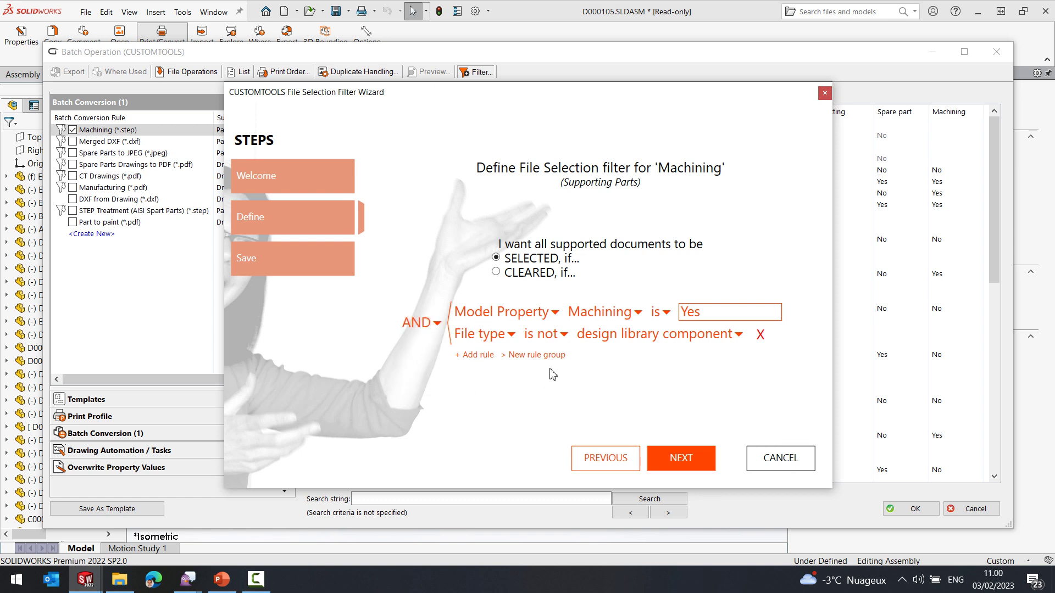
Add a condition to the Machining filter requiring the file name to start with D.
left_click(484, 357)
left_click(494, 357)
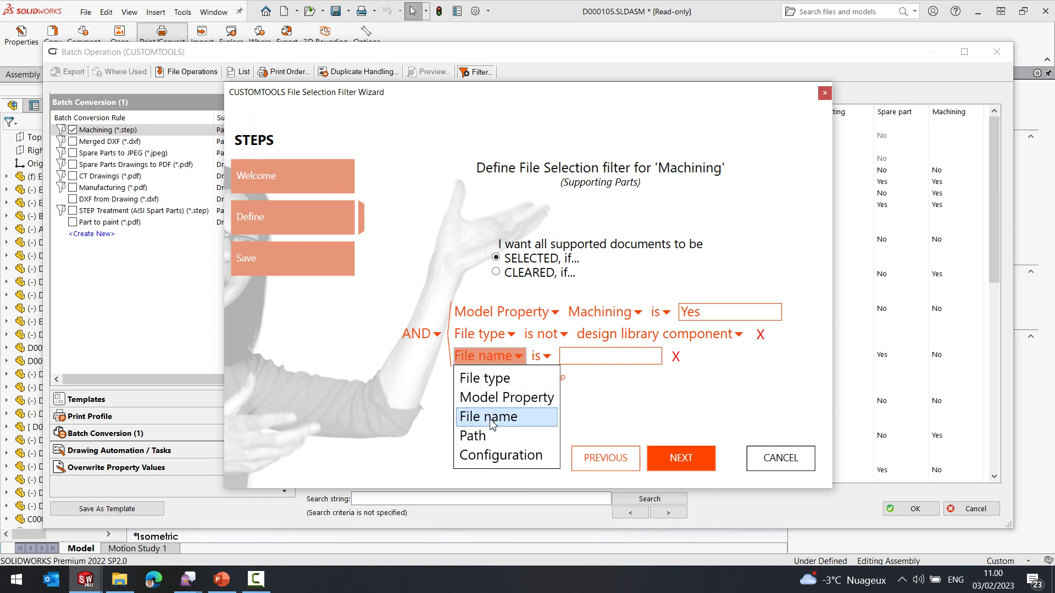
left_click(491, 417)
left_click(542, 356)
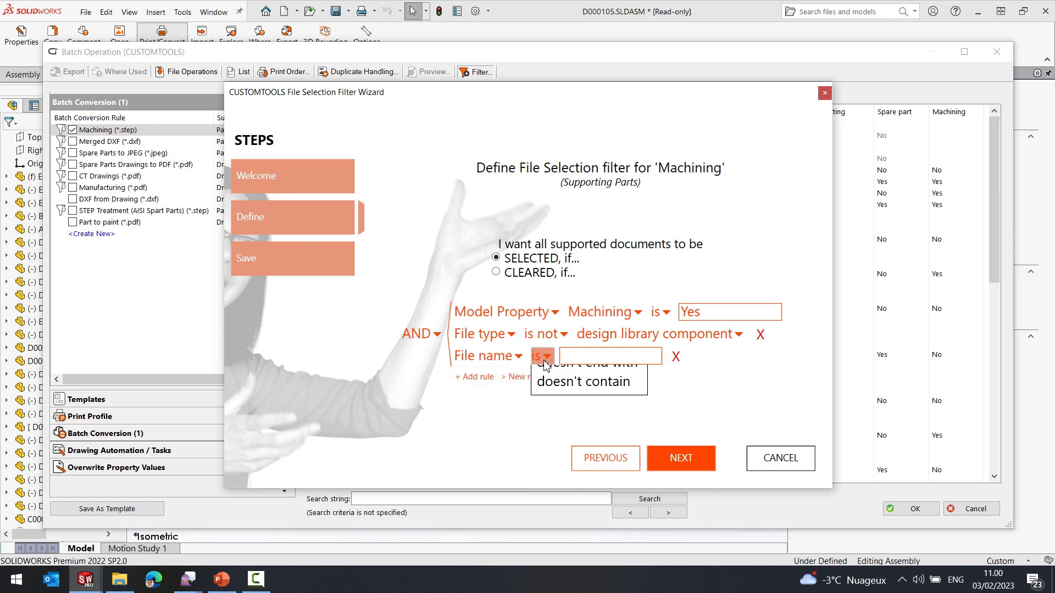
left_click(557, 418)
left_click(639, 358)
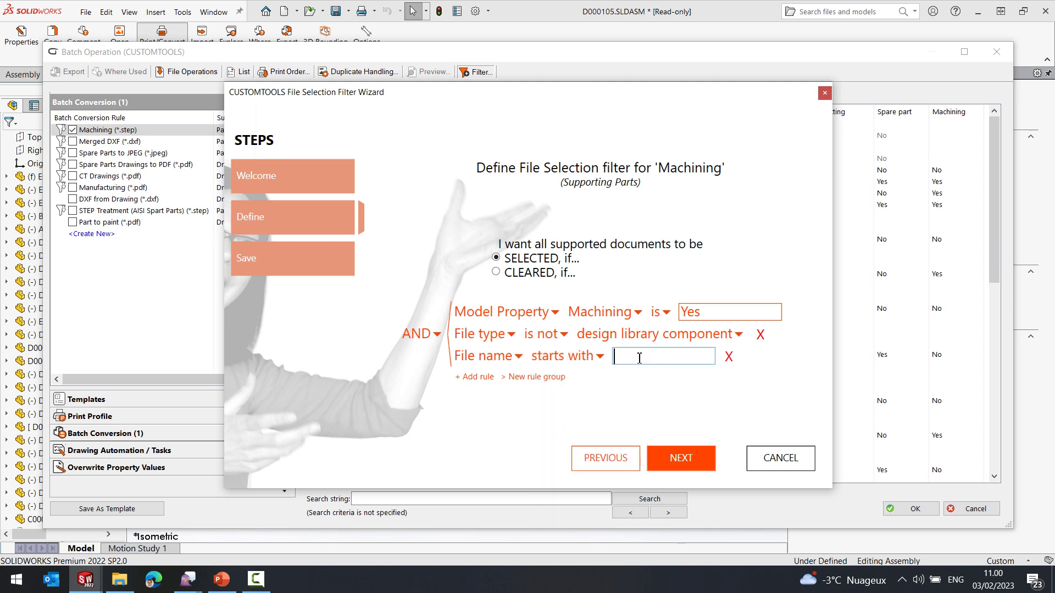
type("D")
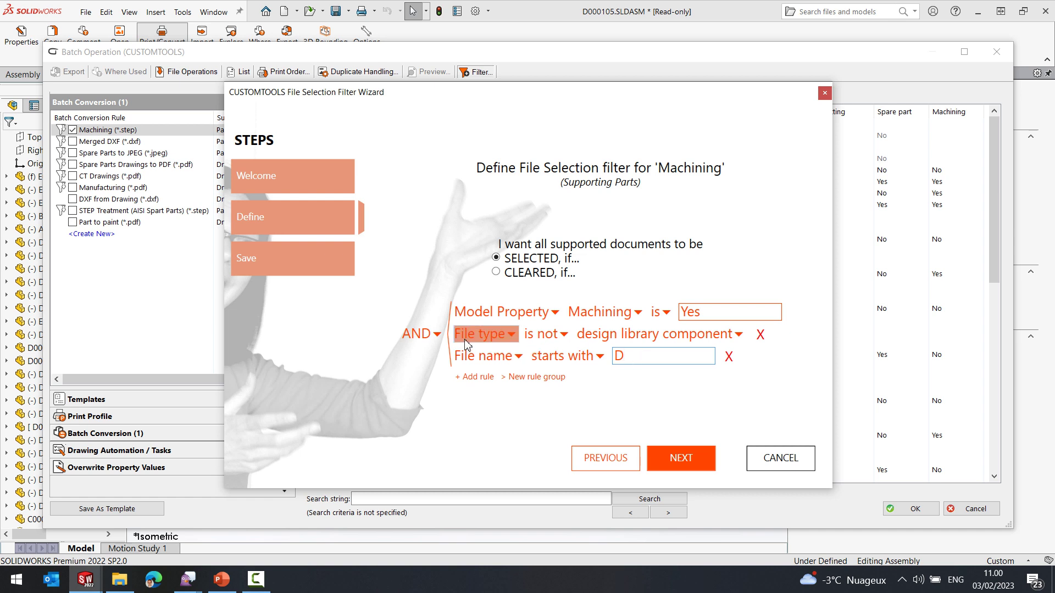
Inspect the file type choices in the design library component condition, and close the filter wizard and batch operation without saving.
left_click(611, 336)
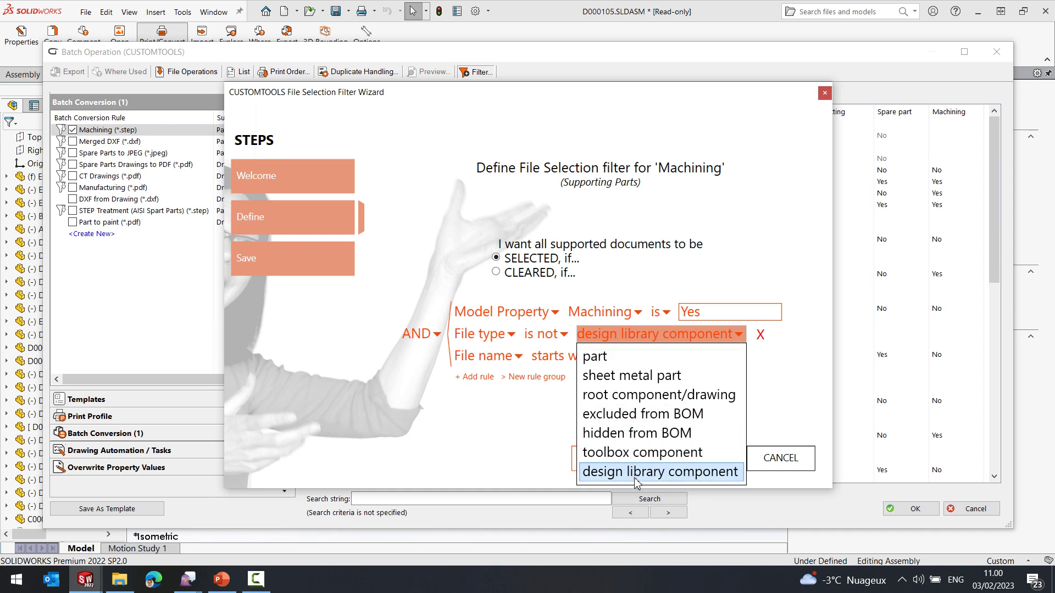
left_click(824, 93)
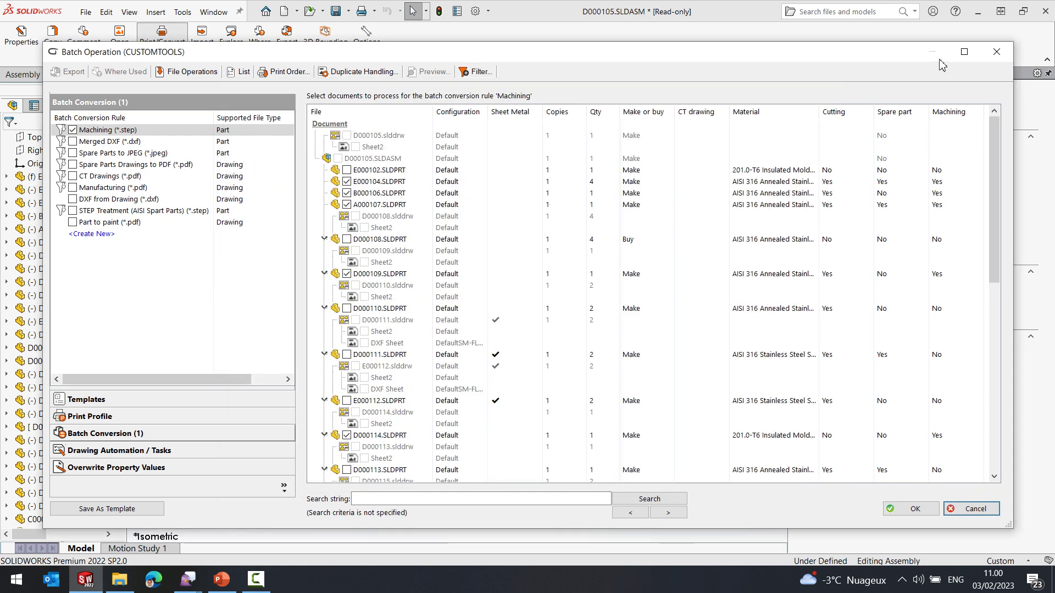
left_click(996, 52)
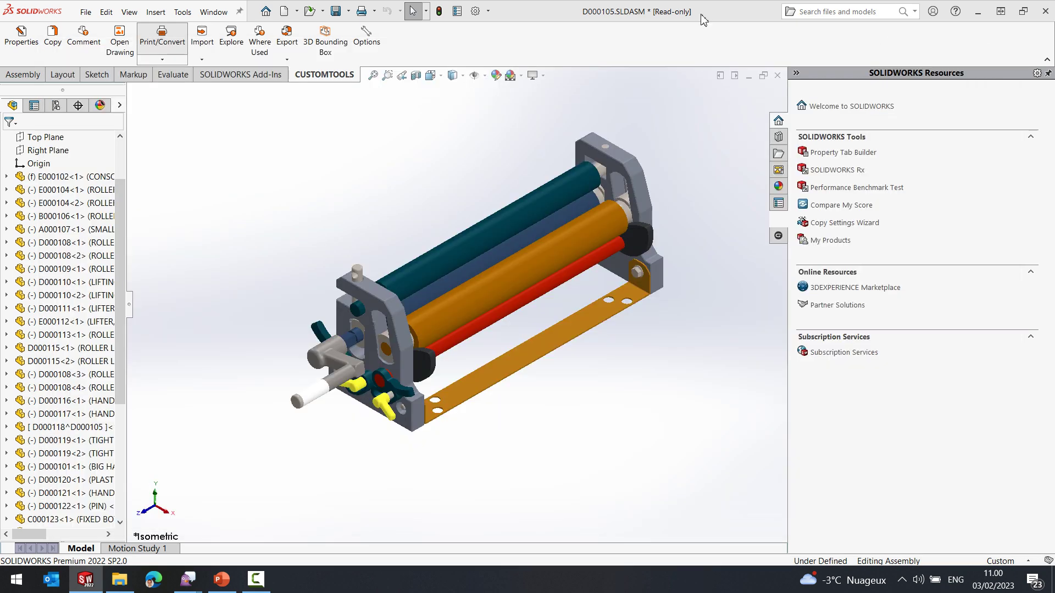
Examine the Design Library folders under File Locations in the SOLIDWORKS system options, and close the options without changes.
left_click(488, 11)
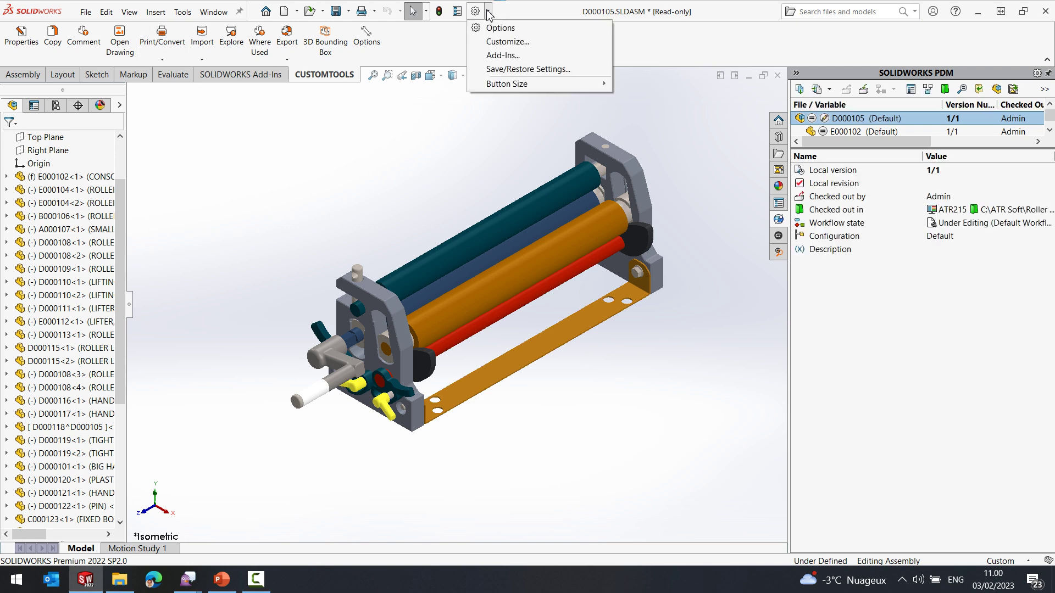
left_click(498, 29)
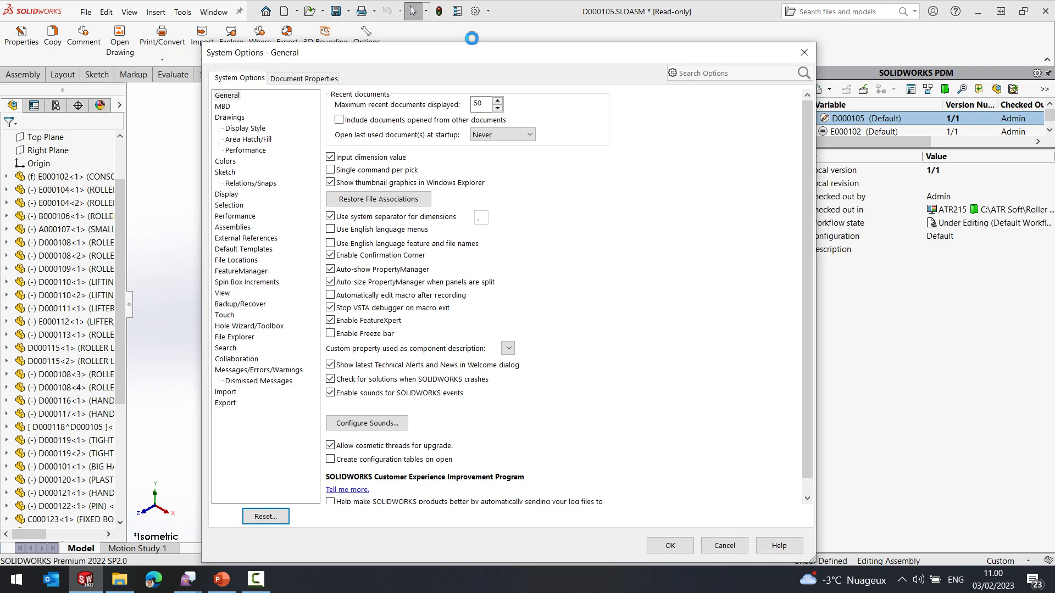
left_click_drag(440, 54, 466, 29)
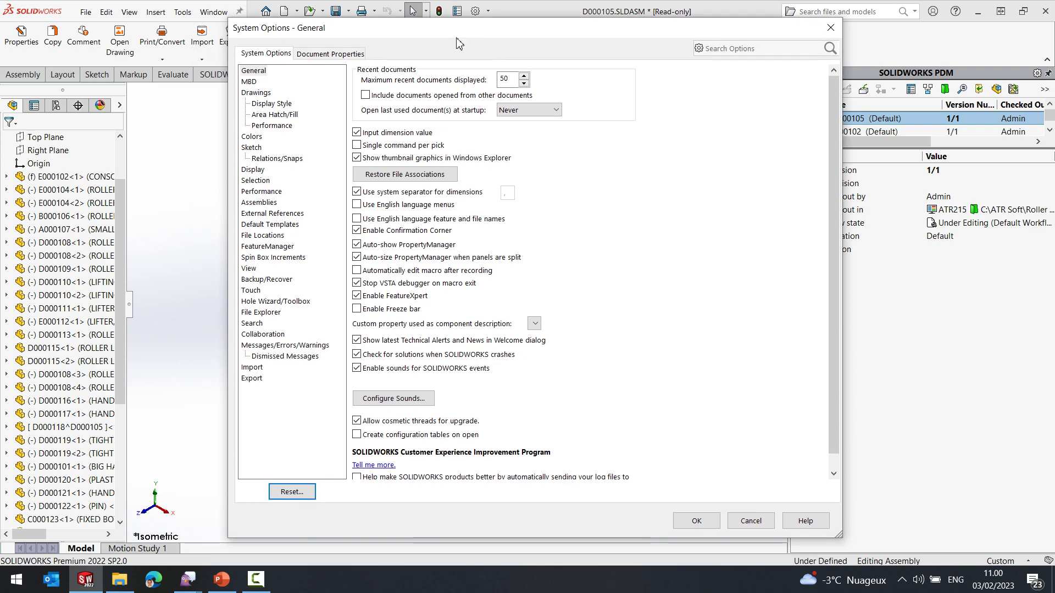
left_click(263, 236)
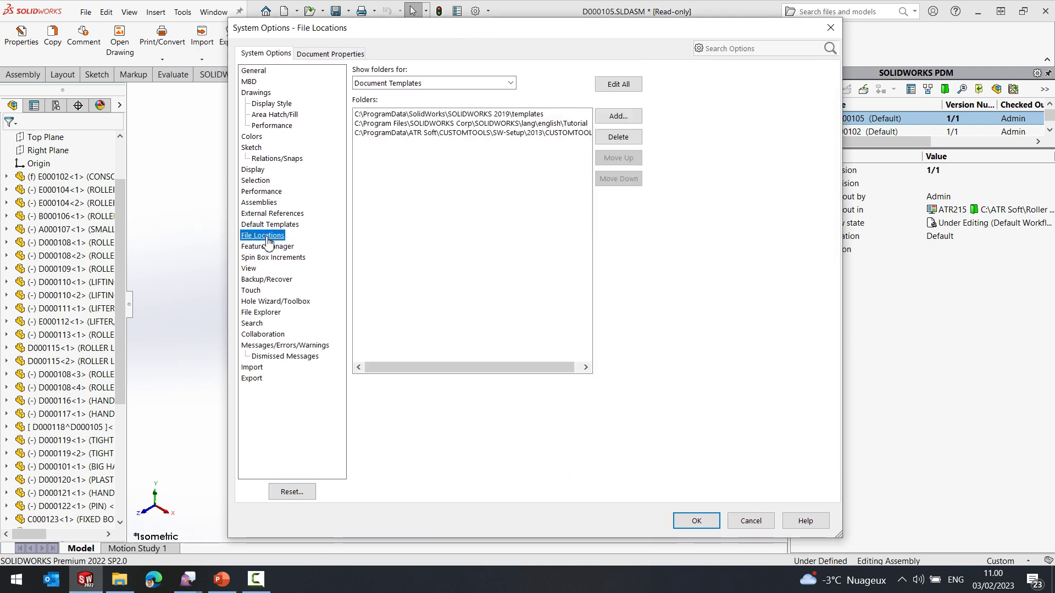
left_click(510, 83)
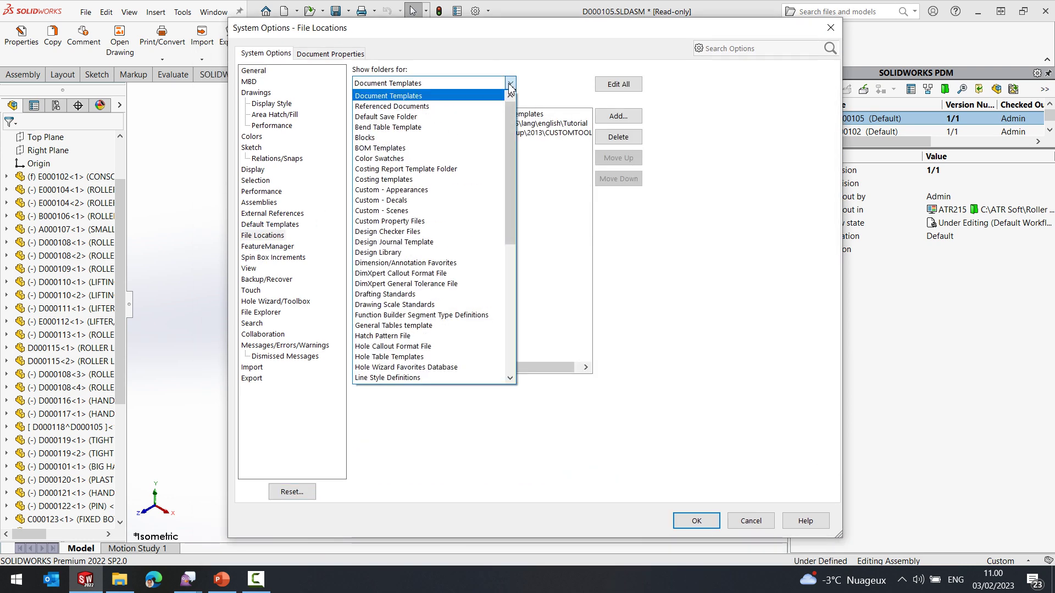
left_click(409, 252)
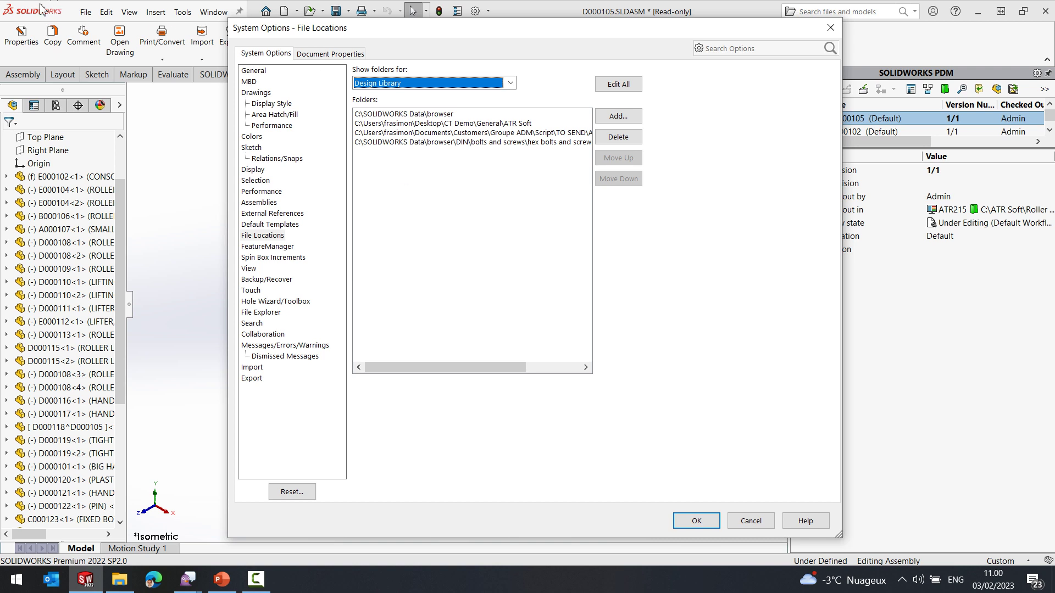
left_click(830, 27)
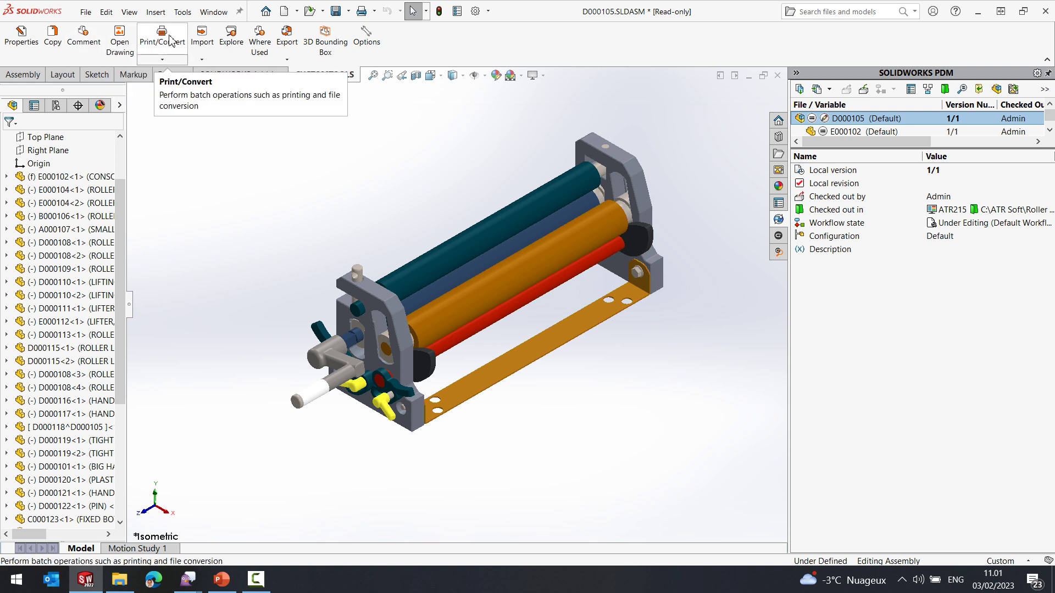
Review the batch conversion rules and document property columns in a batch operation for the assembly, and close it without running.
left_click(170, 41)
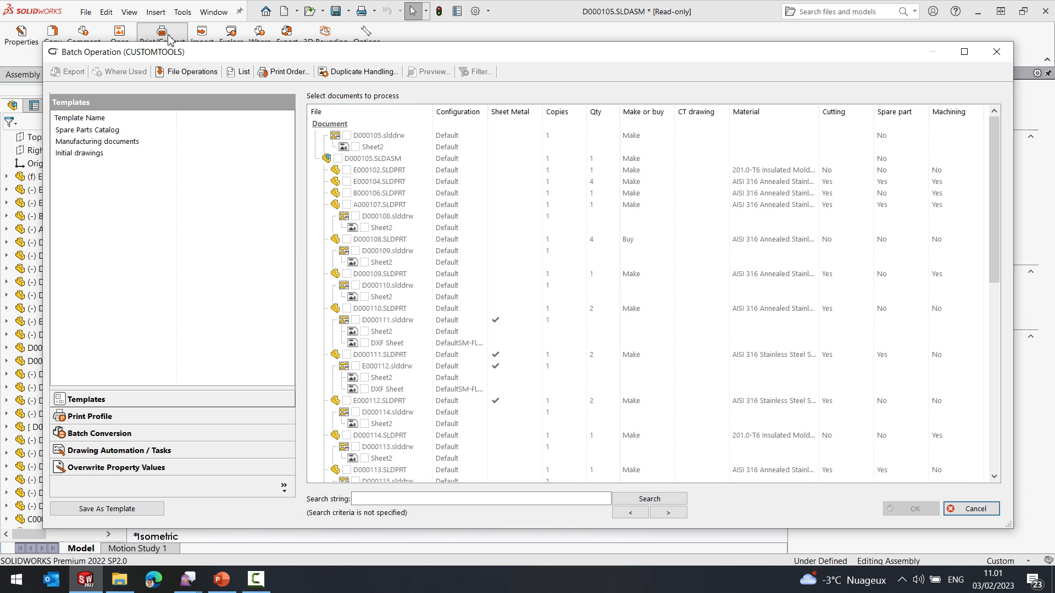
left_click(119, 435)
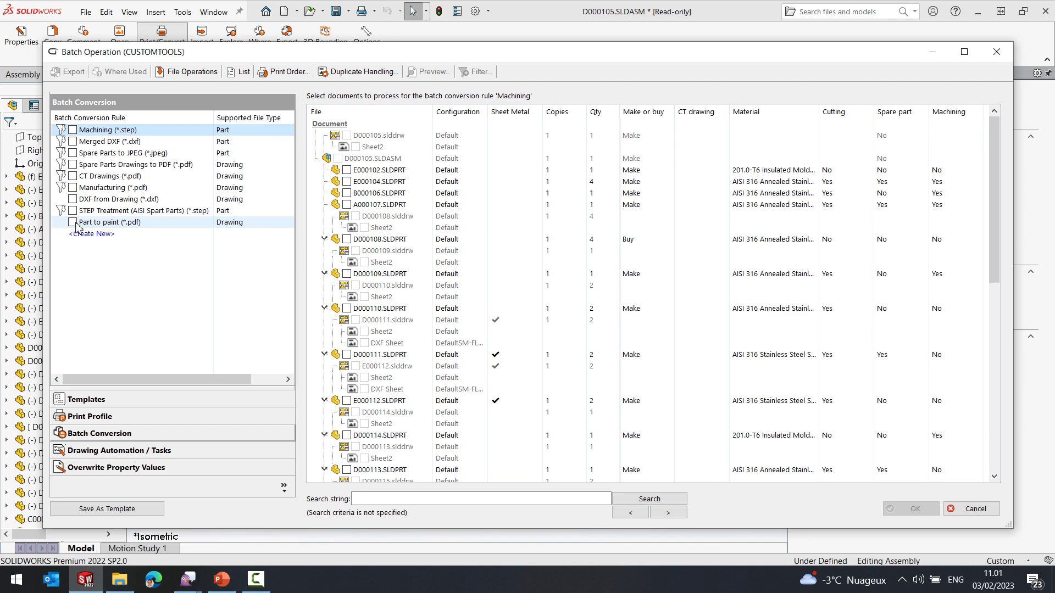
left_click(996, 51)
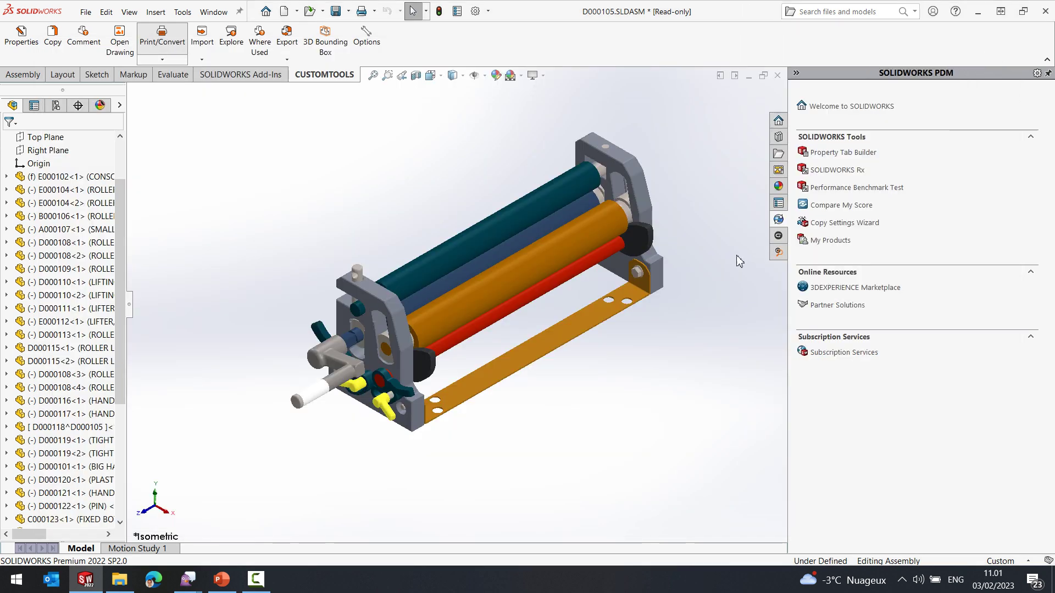
Inspect the RAL color property of the fixed bottom plate and the lifting rod, and leave the properties without changes.
left_click(561, 339)
left_click(27, 42)
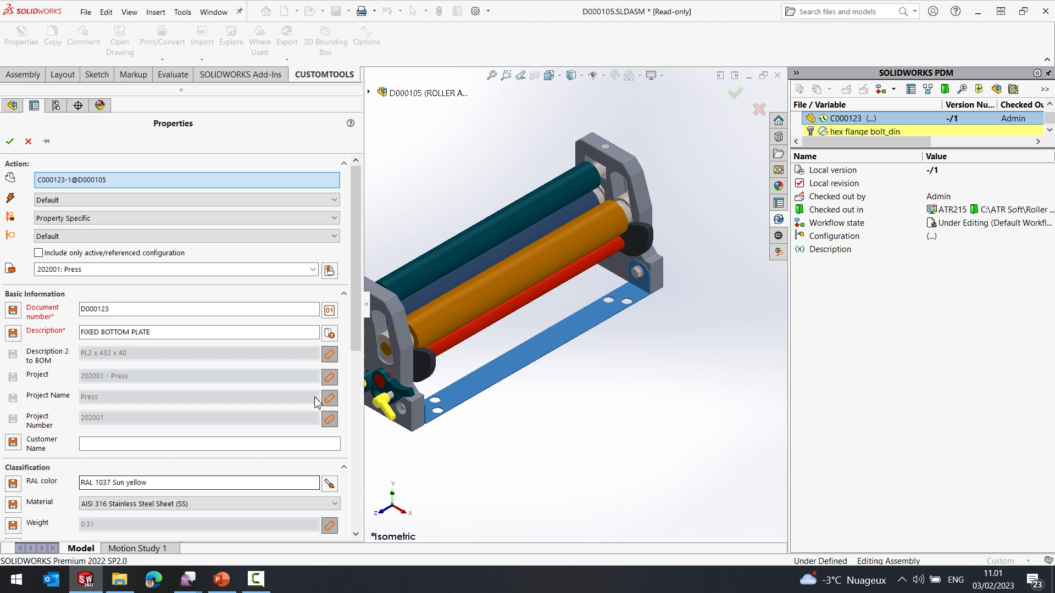
left_click(469, 336)
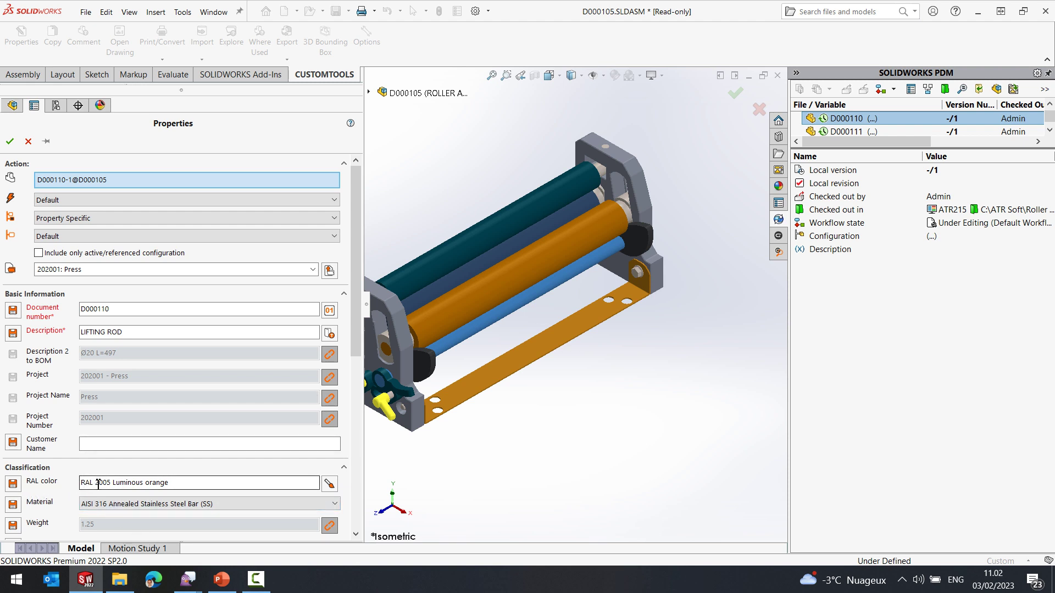
mouse_move(26, 144)
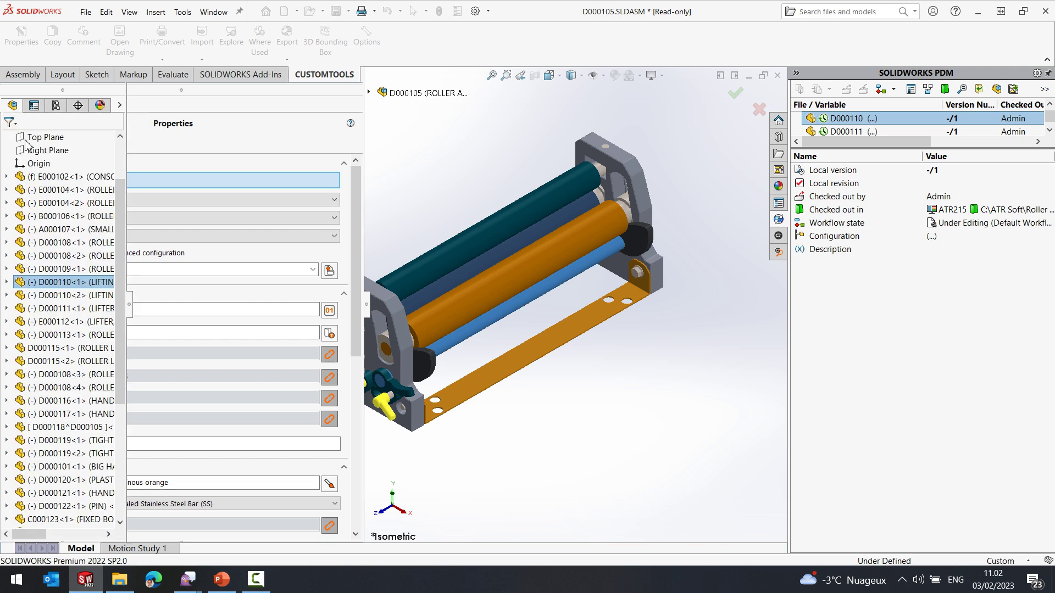
key("Escape")
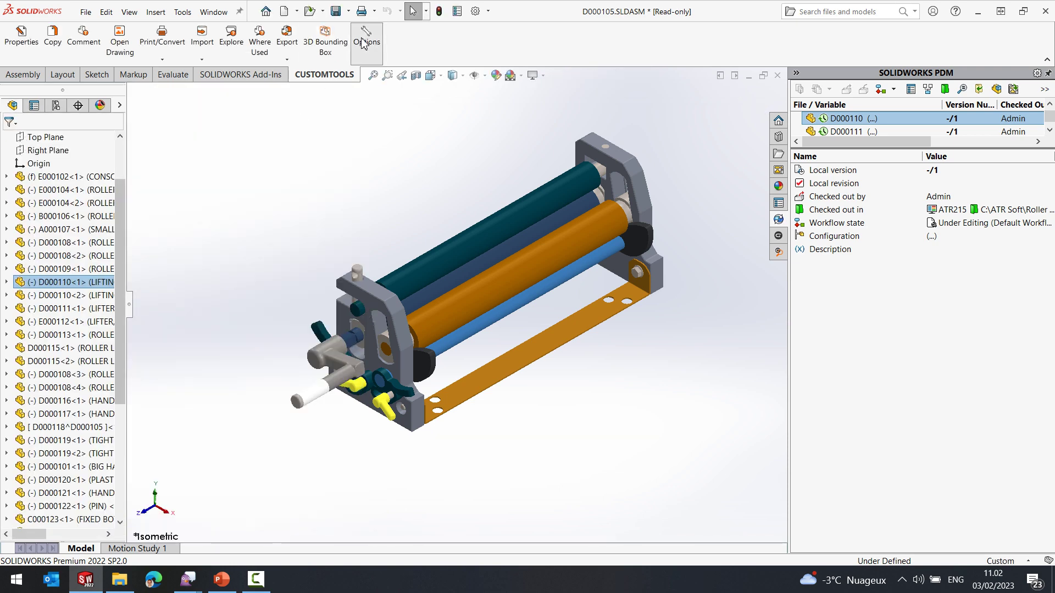
Enable Display in Print/Convert for the ral_color model property in the profile options and save the options.
left_click(363, 44)
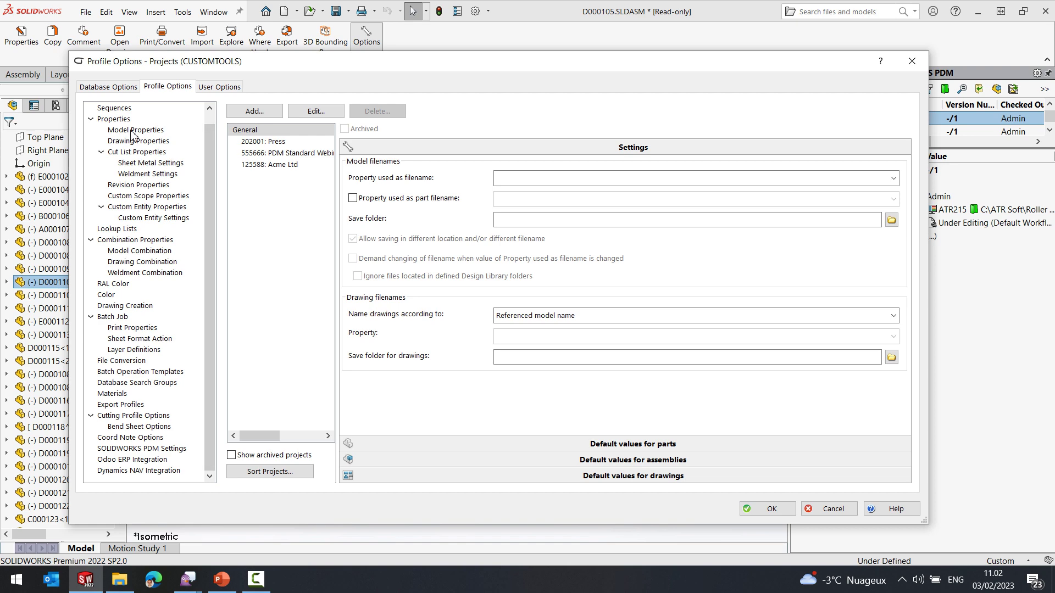
left_click(134, 130)
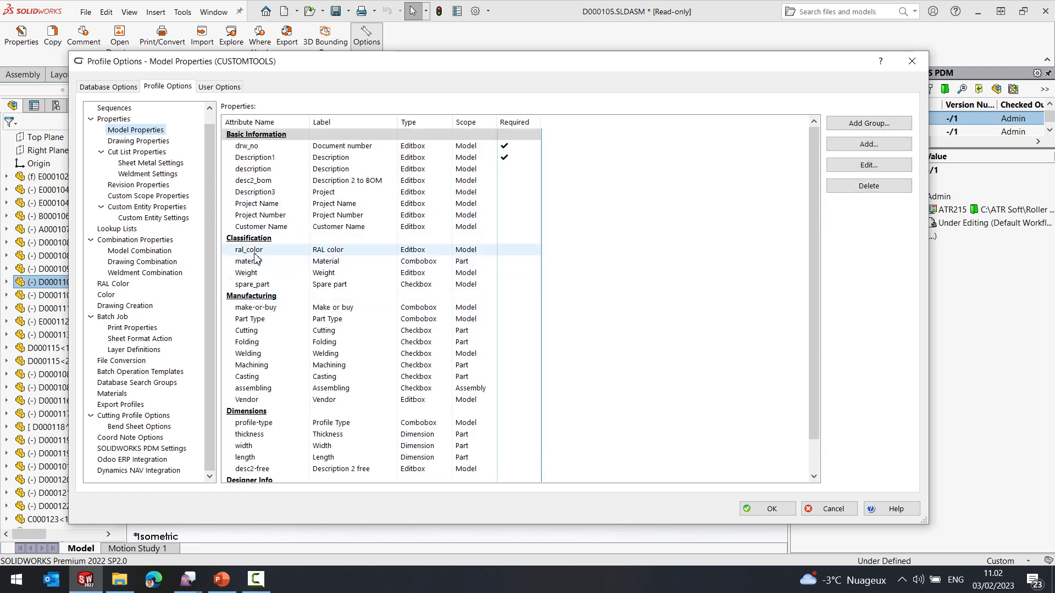
double_click(253, 250)
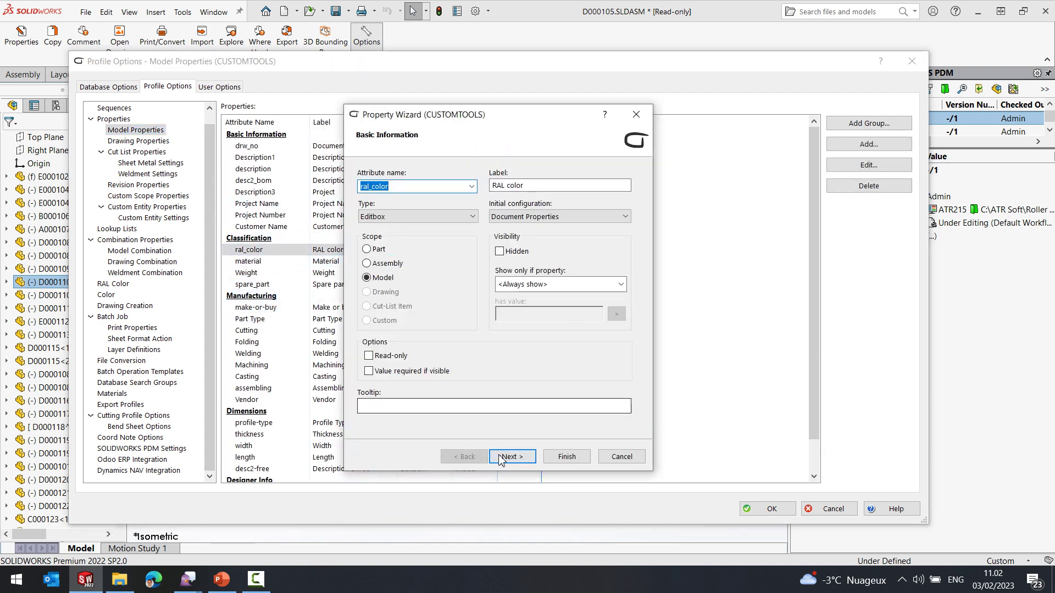
left_click(508, 460)
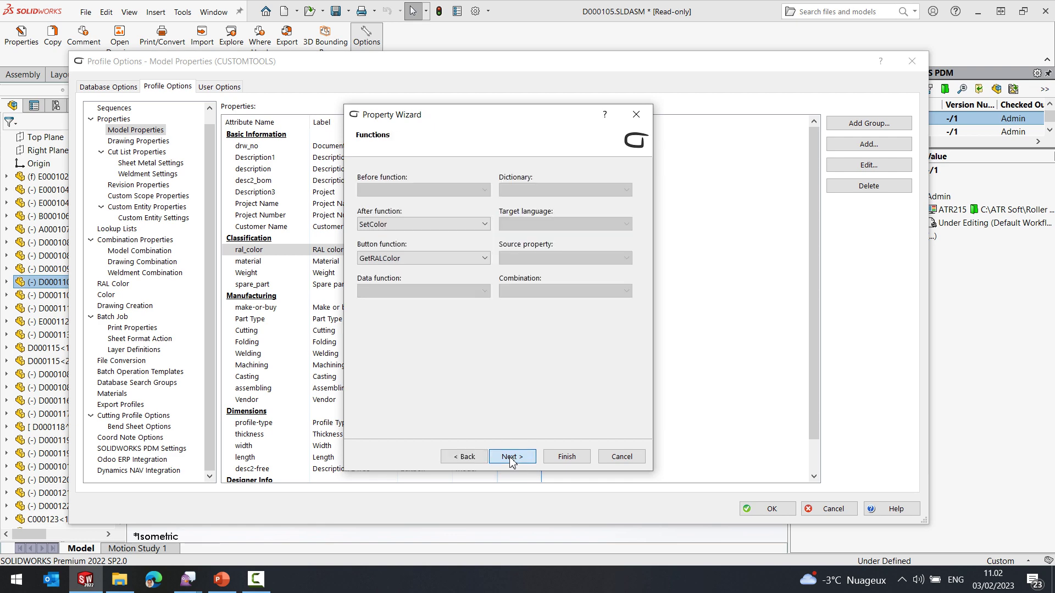
left_click(510, 458)
left_click(510, 458)
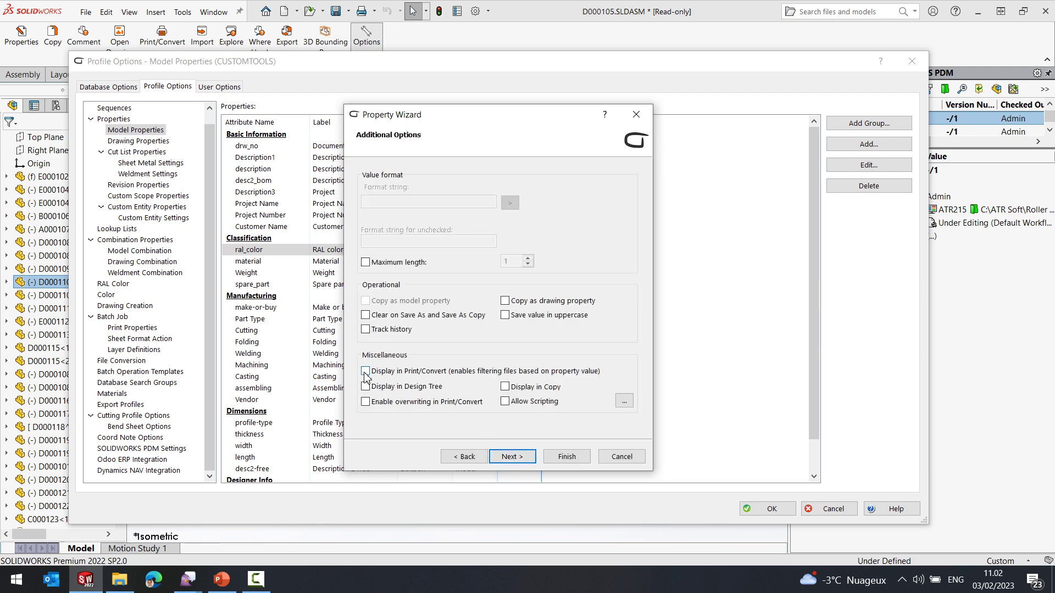
left_click(571, 458)
left_click(752, 511)
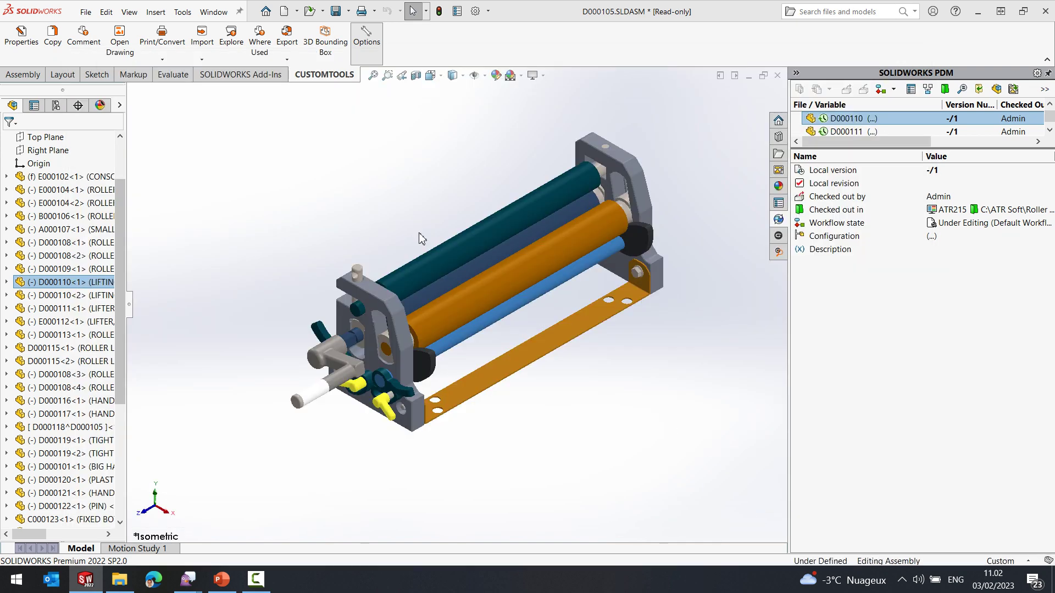
Start a batch operation for the top-level assembly D000105 and enable the Part to paint (*.pdf) conversion rule.
left_click(123, 148)
left_click(110, 137)
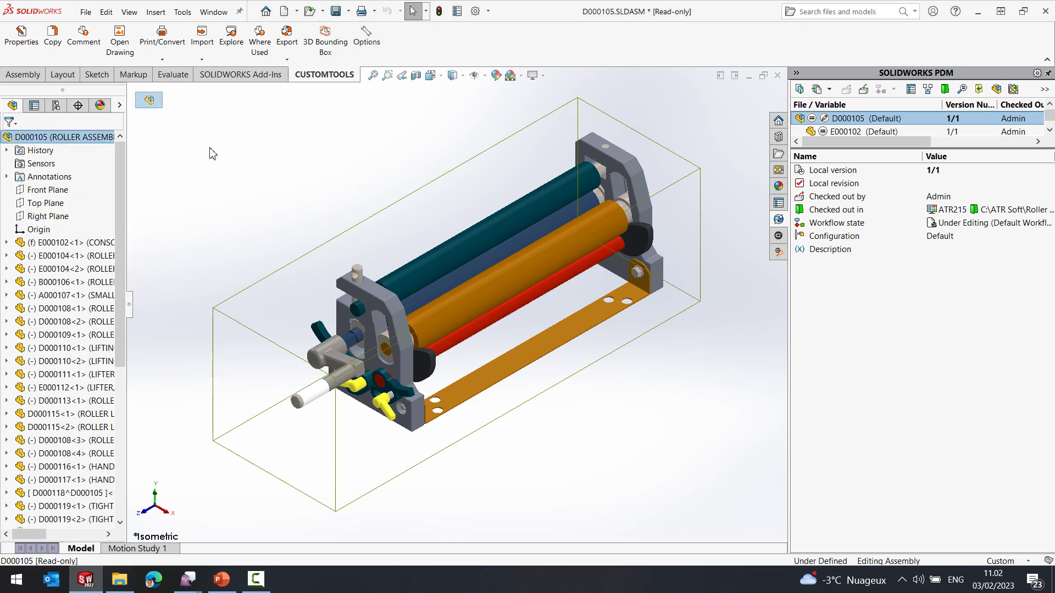
left_click(166, 44)
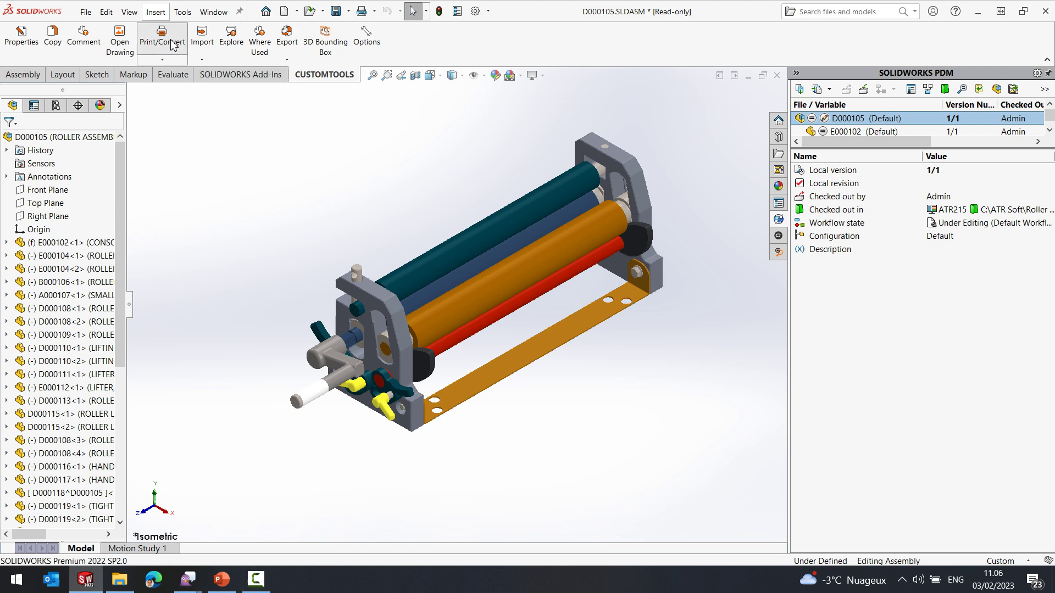
left_click(166, 44)
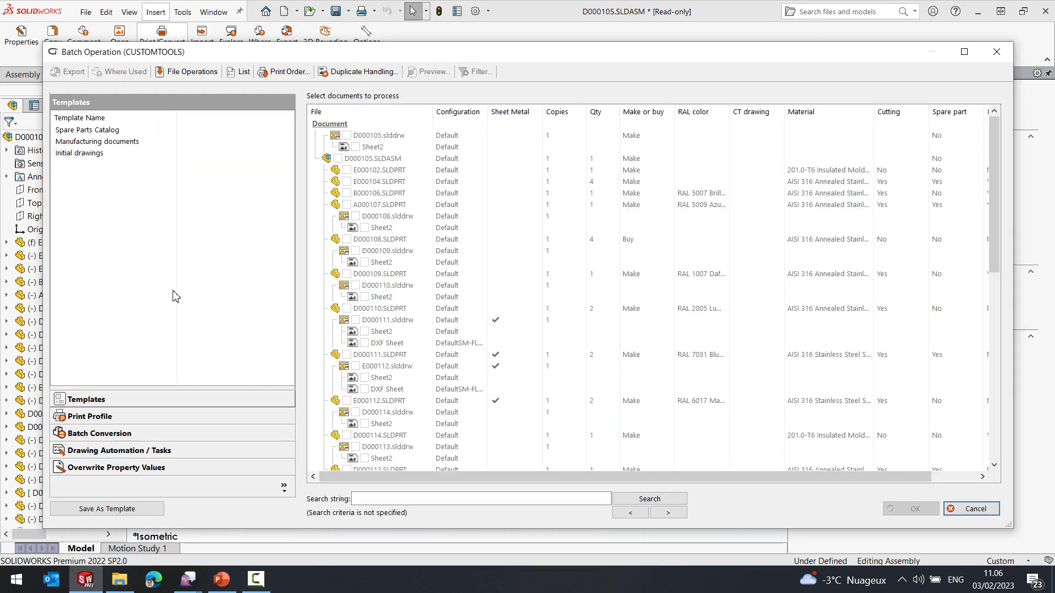
left_click(101, 434)
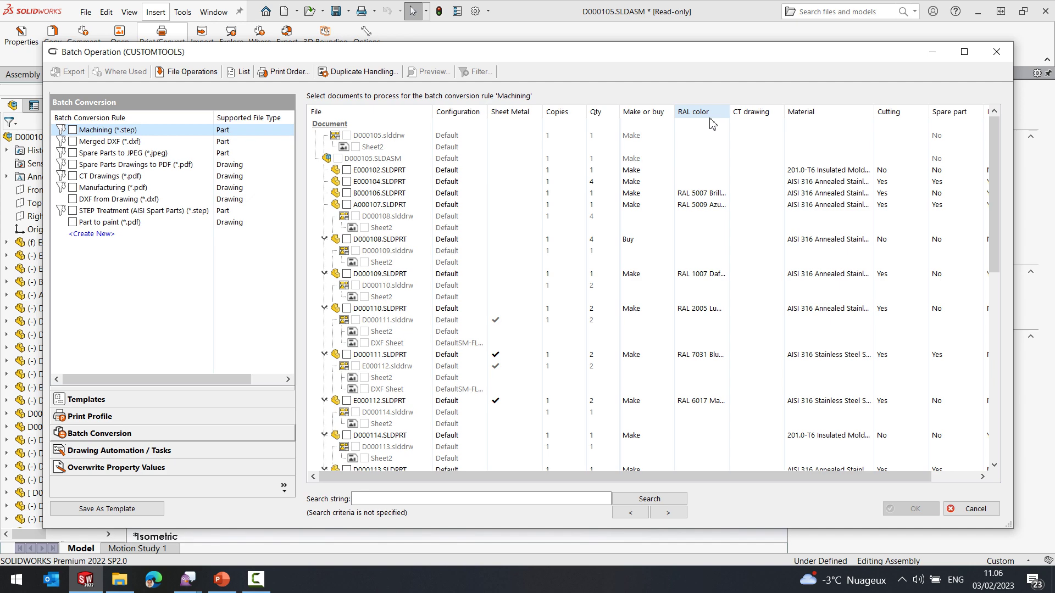
left_click(72, 223)
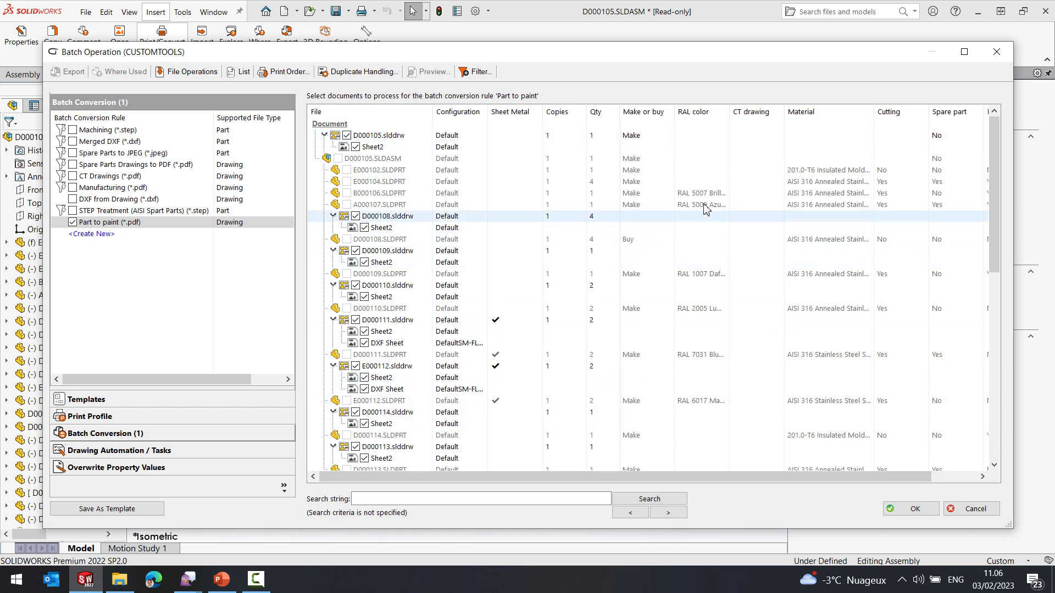
scroll(703, 199, "down", 1)
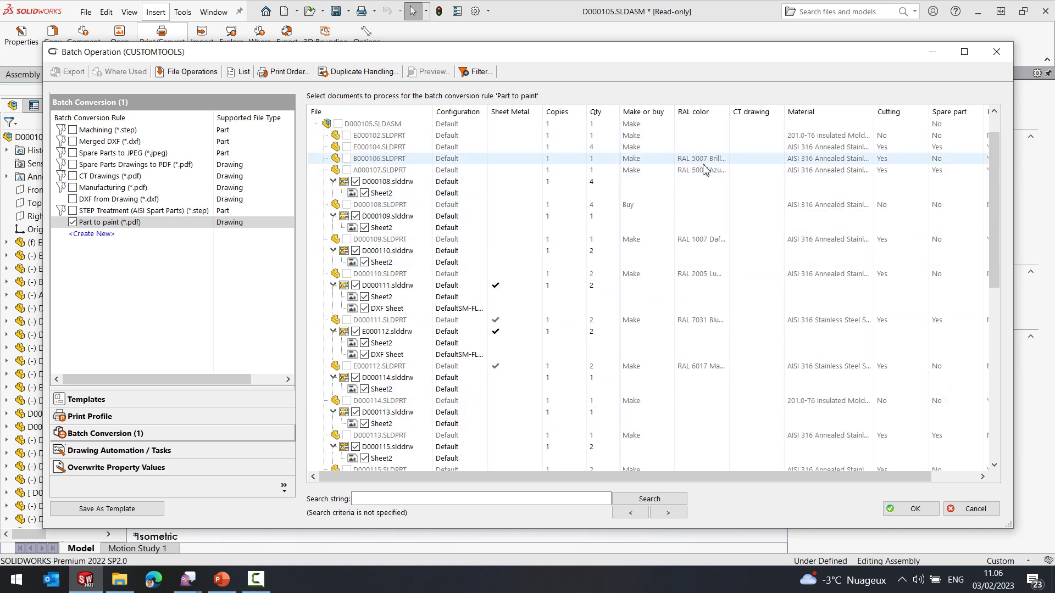
scroll(705, 170, "up", 1)
Define a Part to paint filter that selects drawings if the Referenced Model's Property RAL color starts with RAL.
left_click(479, 72)
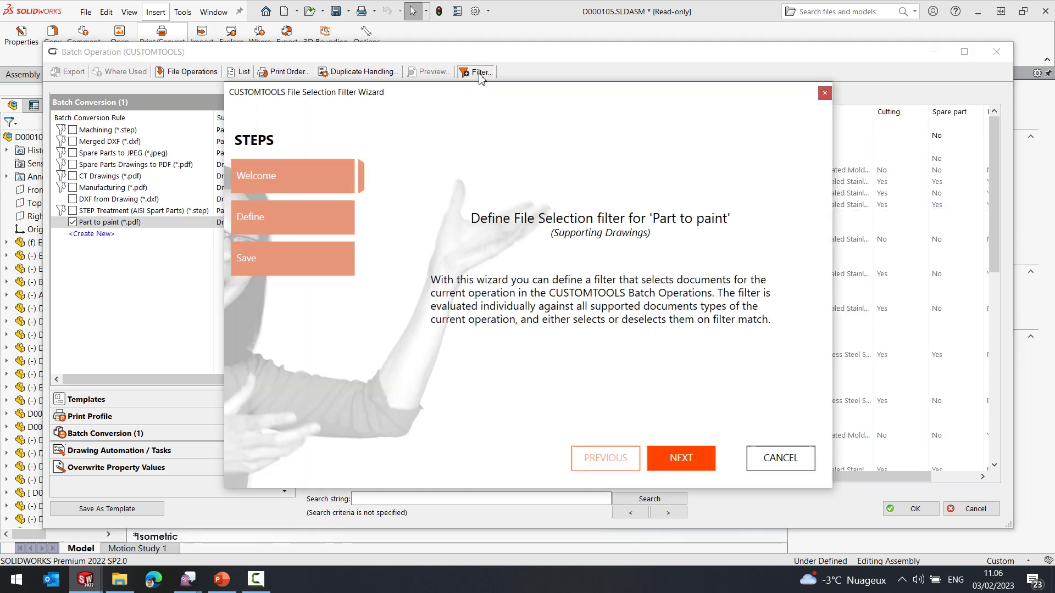
left_click(684, 461)
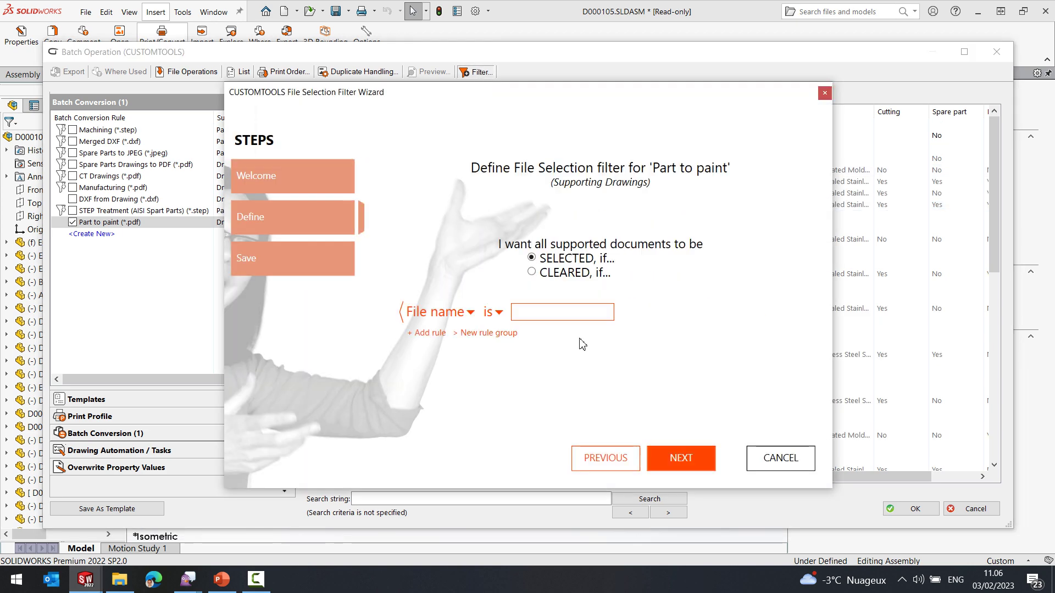
left_click(467, 312)
left_click(452, 373)
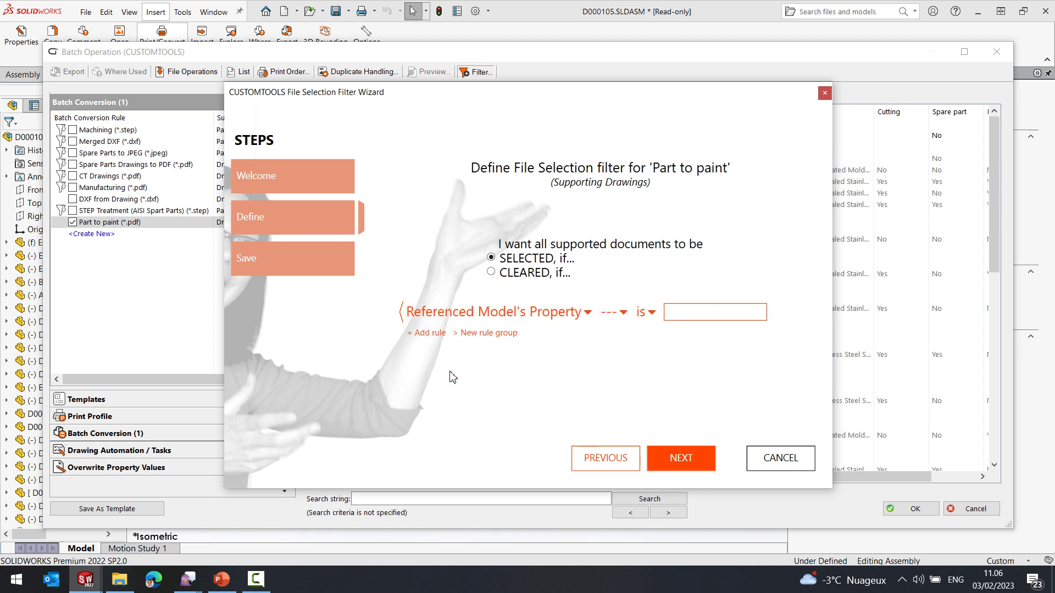
left_click(617, 313)
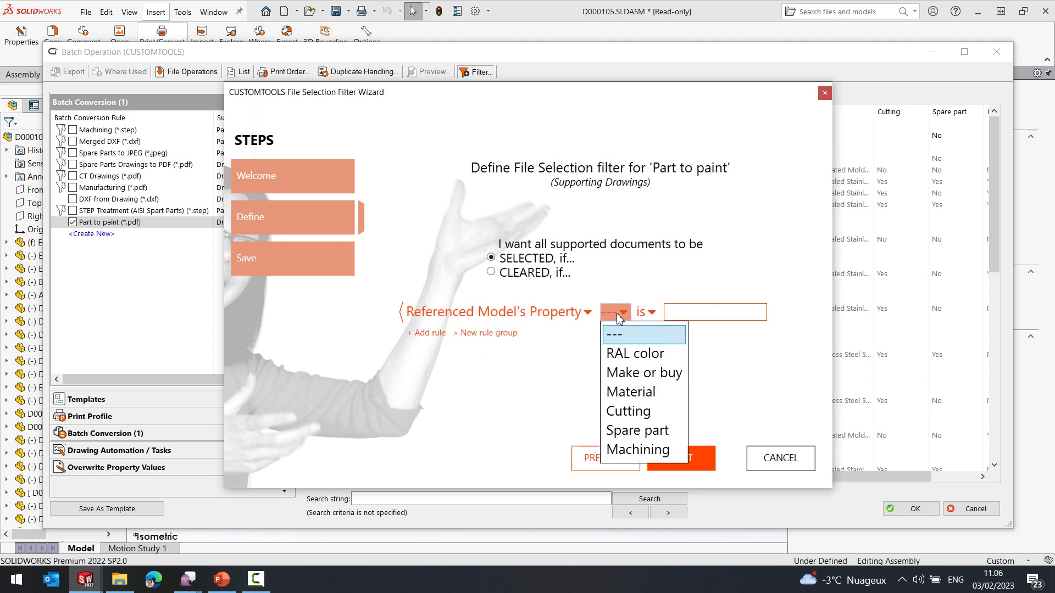
left_click(620, 357)
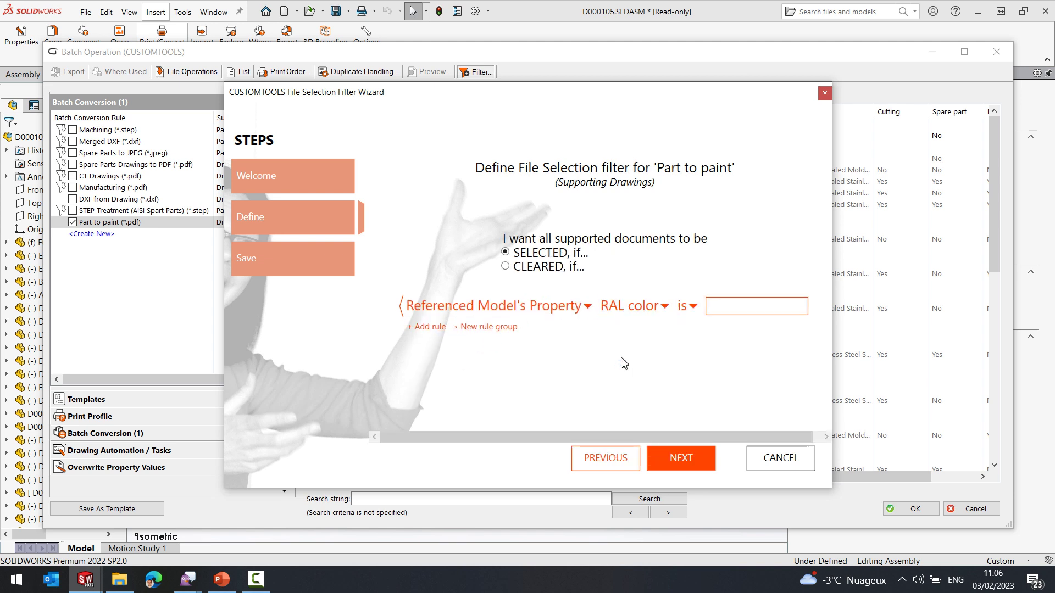
left_click(689, 307)
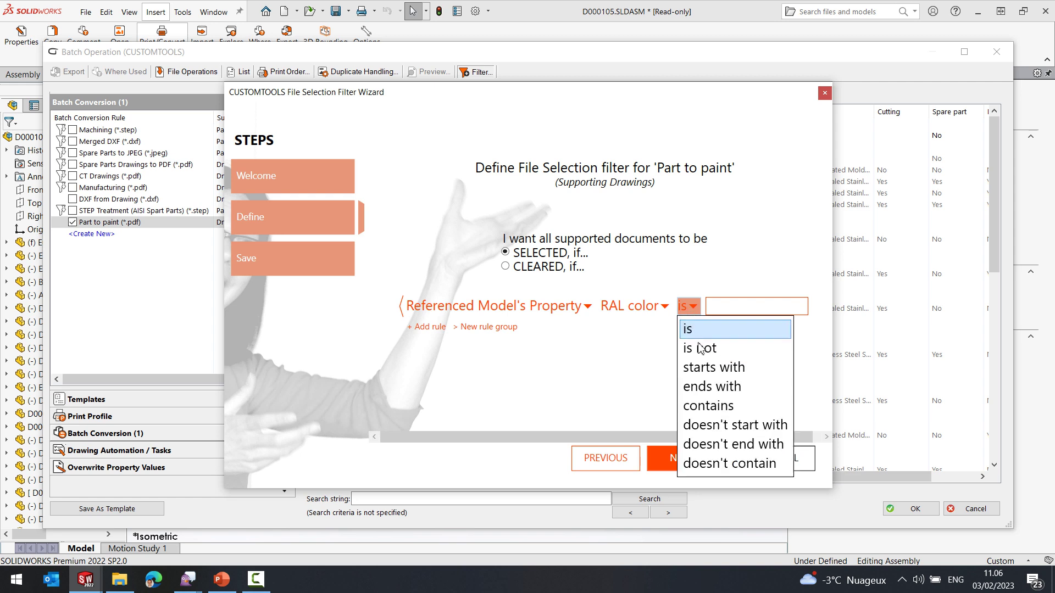
left_click(708, 368)
left_click(764, 310)
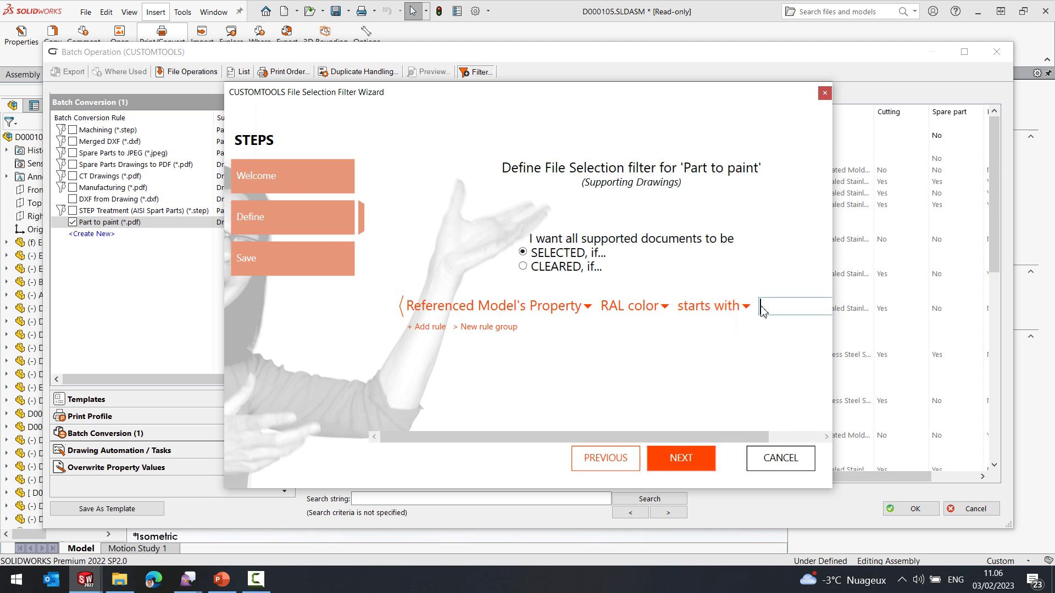
type("RAL")
Save the RAL color filter, attach it to the Part to paint rule, and finish the filter wizard.
left_click(686, 465)
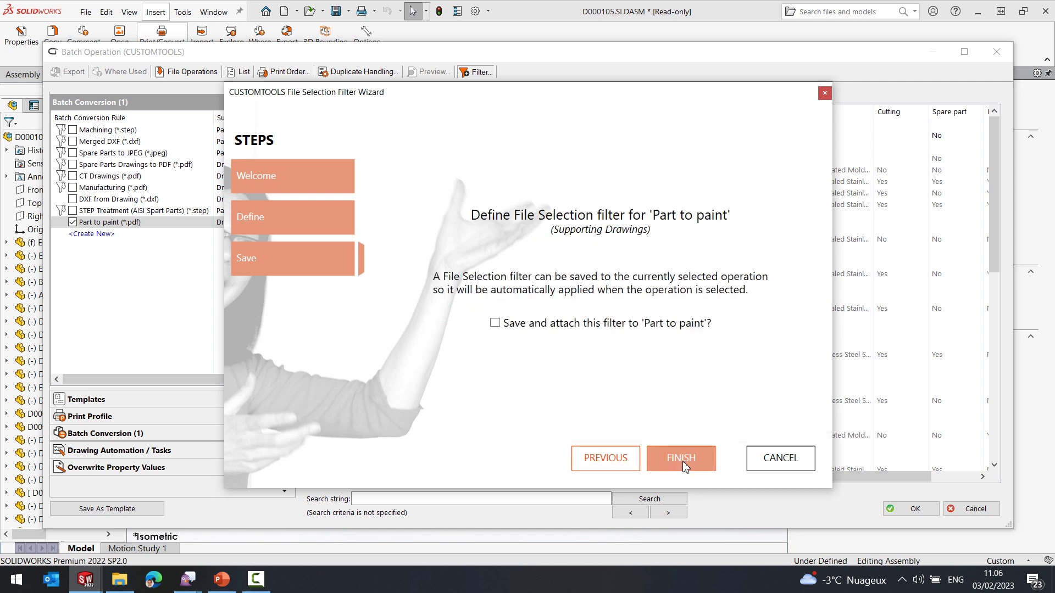
left_click(495, 323)
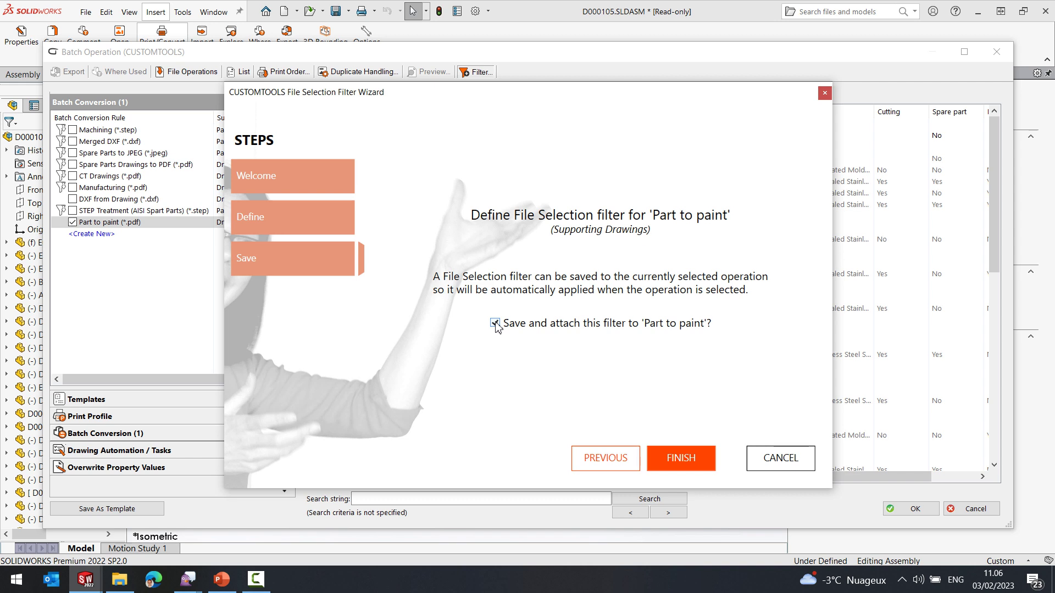
left_click(680, 460)
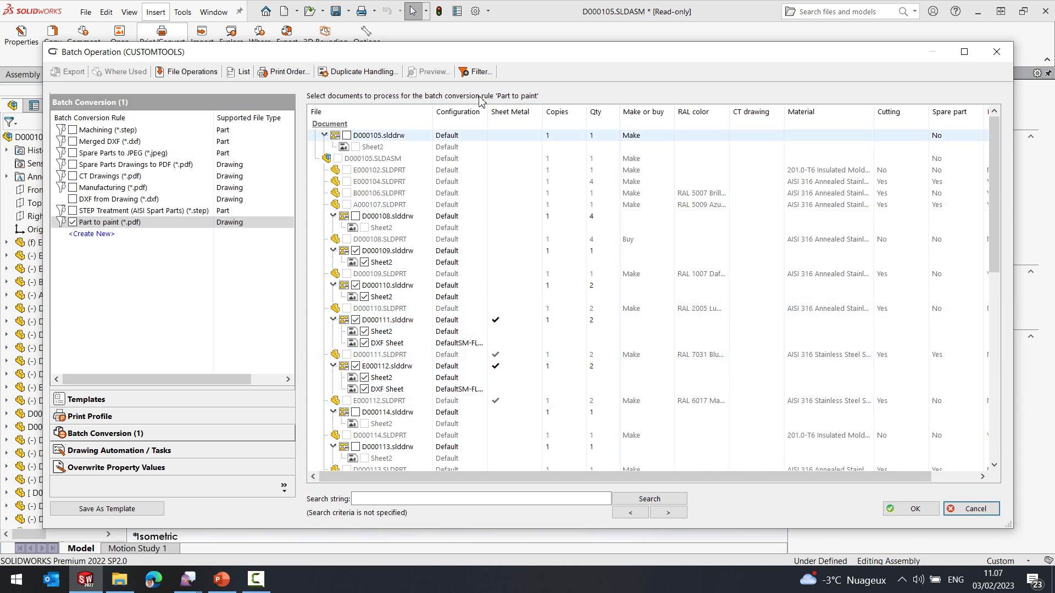
Add an AND condition to the Part to paint filter requiring the file type to be drawing of a sheet metal part.
left_click(476, 74)
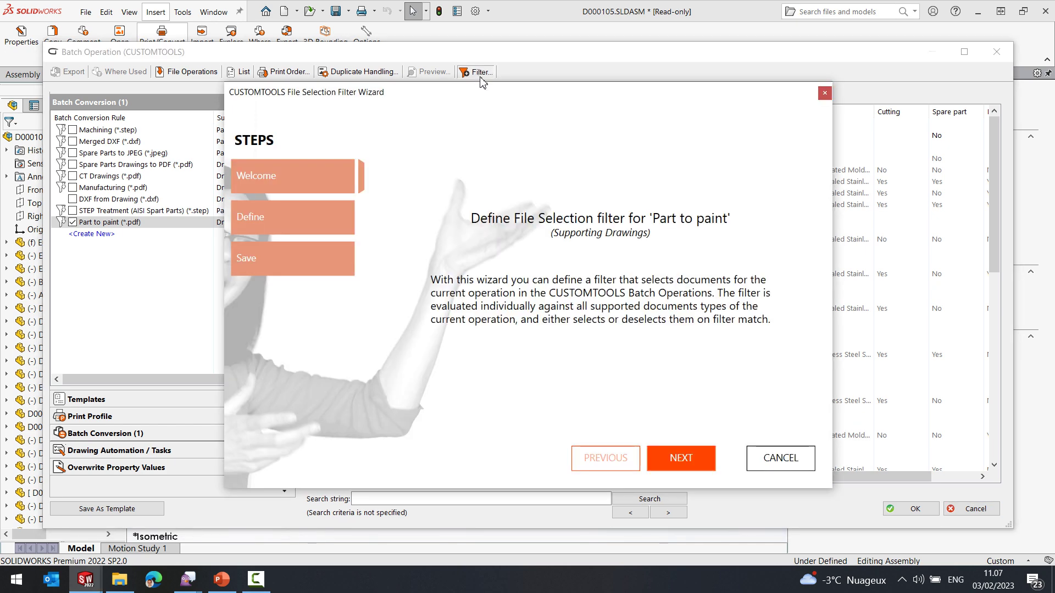
left_click(680, 462)
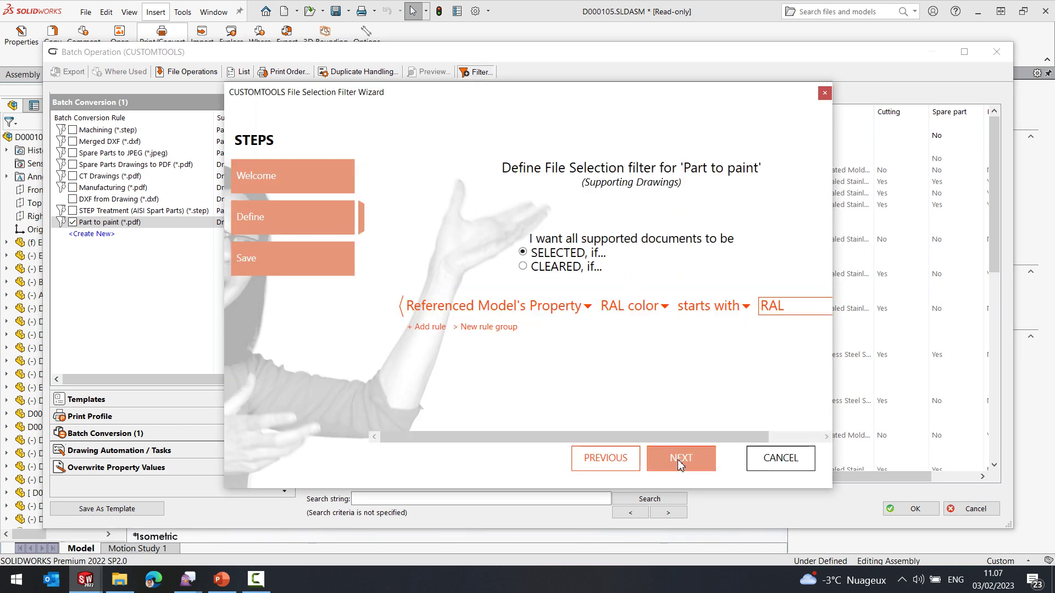
left_click(427, 327)
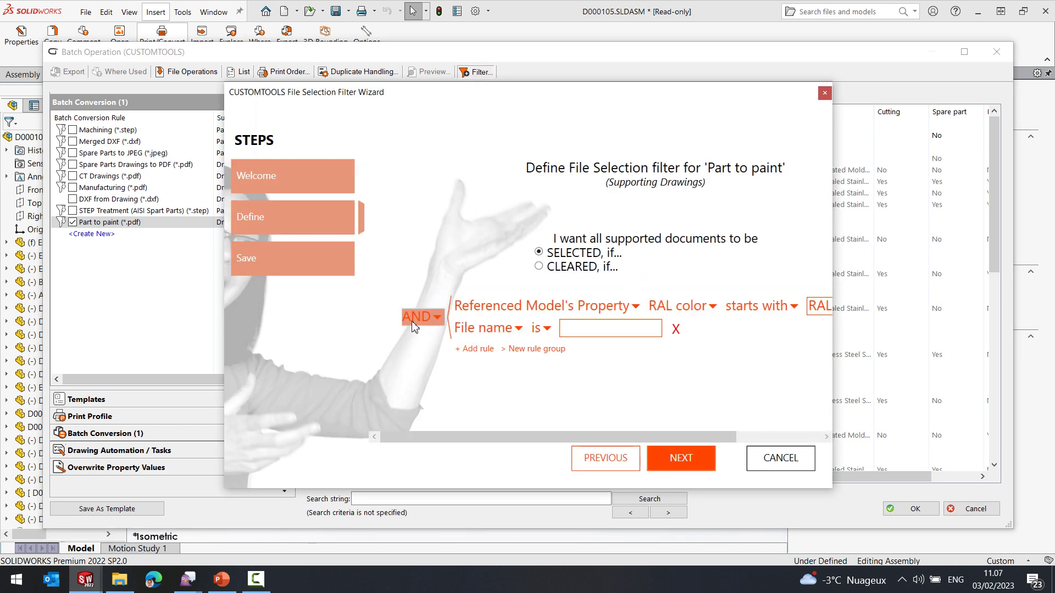
left_click(486, 328)
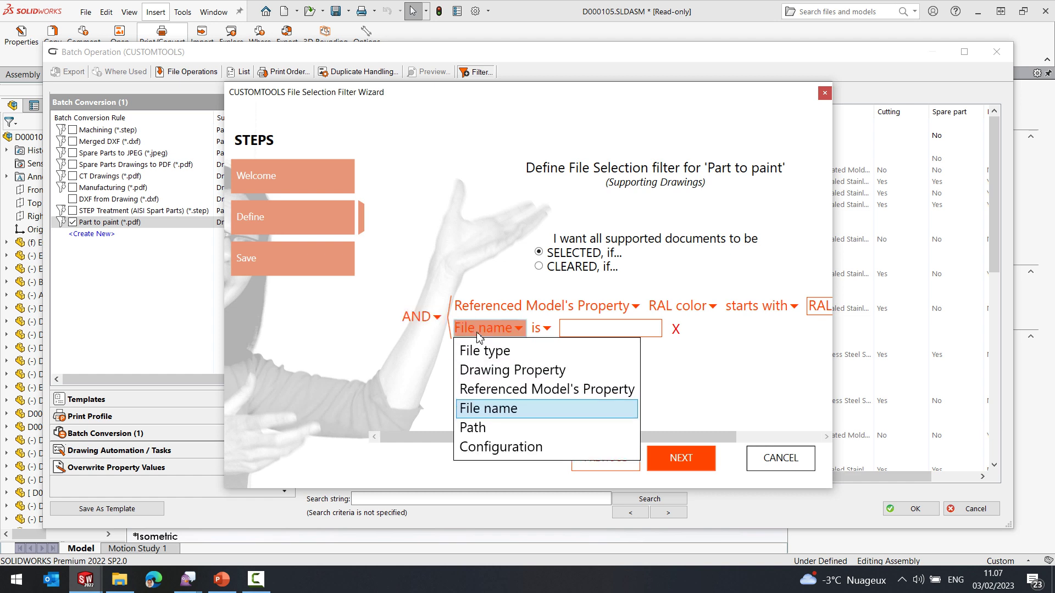
left_click(481, 352)
left_click(588, 328)
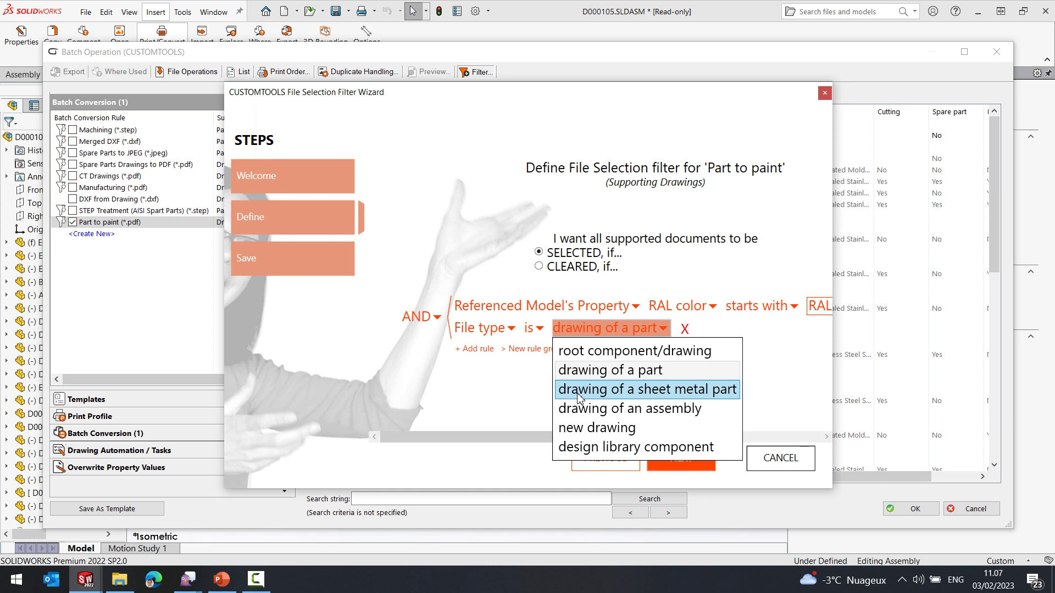
left_click(579, 391)
left_click(679, 462)
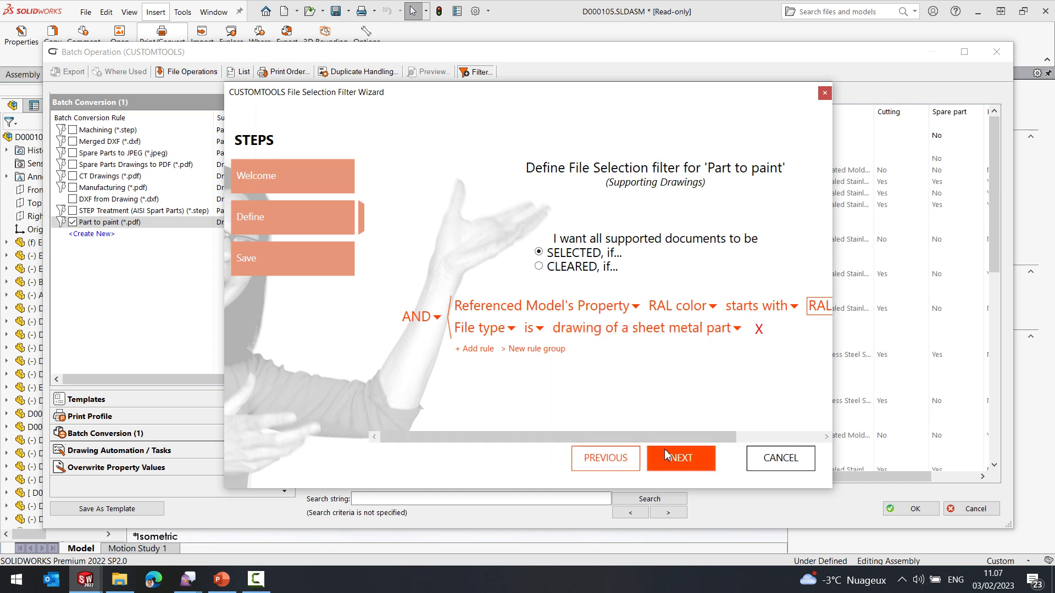
Save the RAL color and sheet metal filter, attach it to the Part to paint rule, and check the selected drawings.
left_click(507, 325)
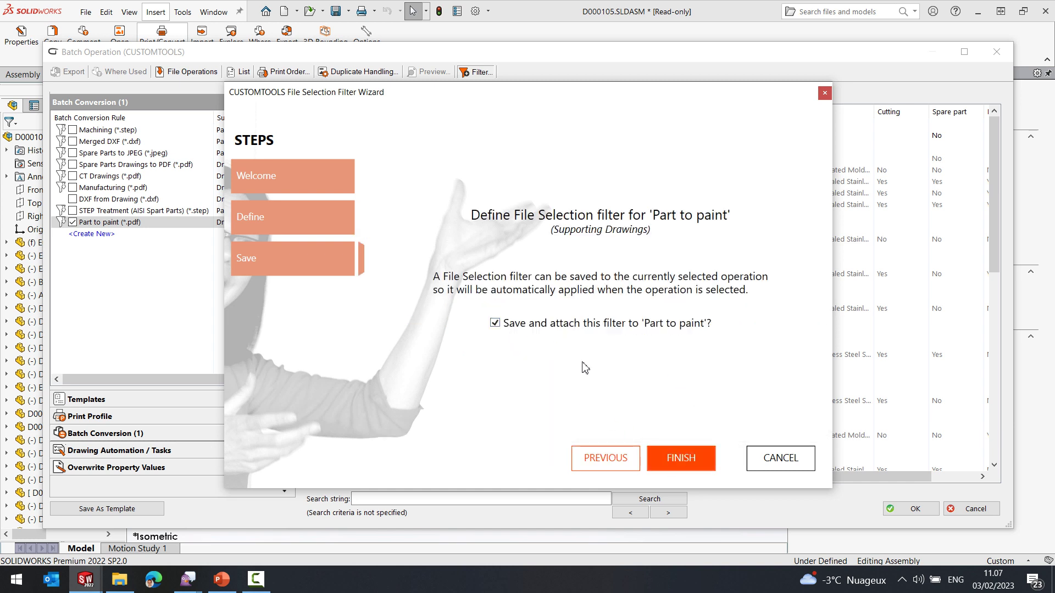
left_click(681, 466)
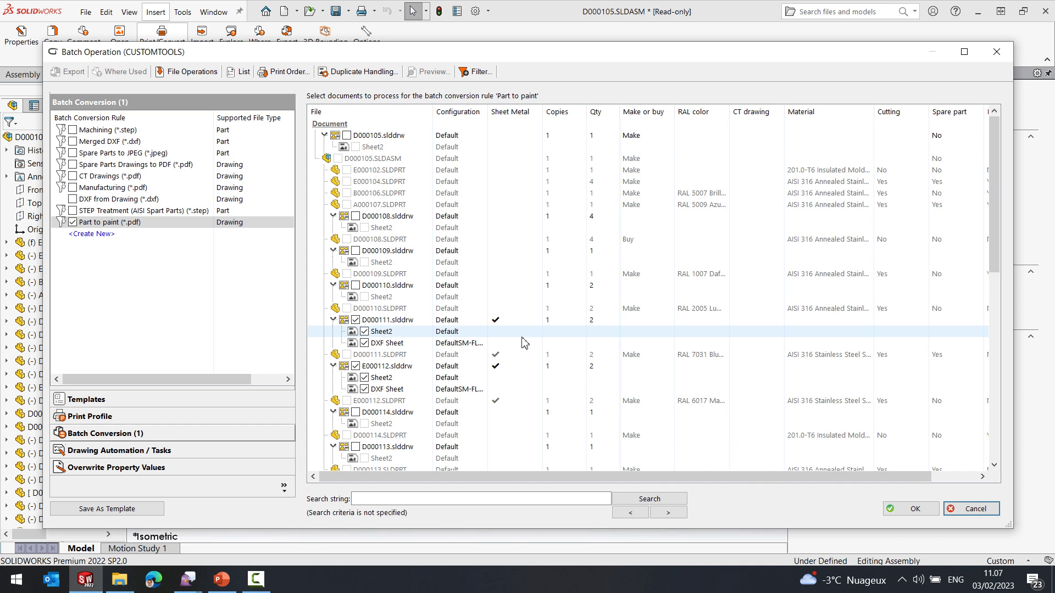
left_click(999, 149)
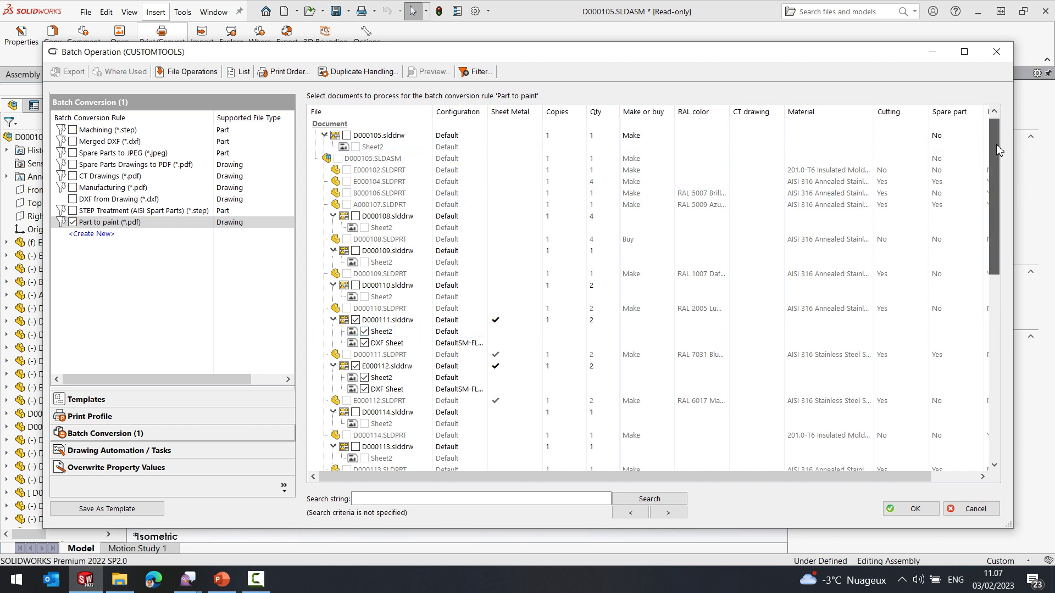
left_click_drag(999, 150, 999, 186)
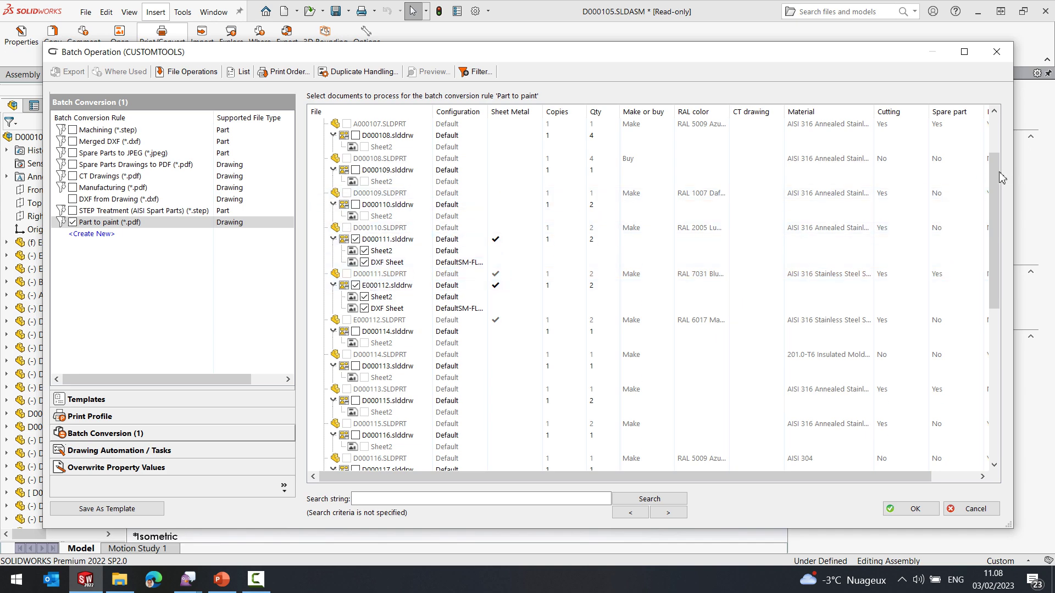
scroll(999, 187, "down", 10)
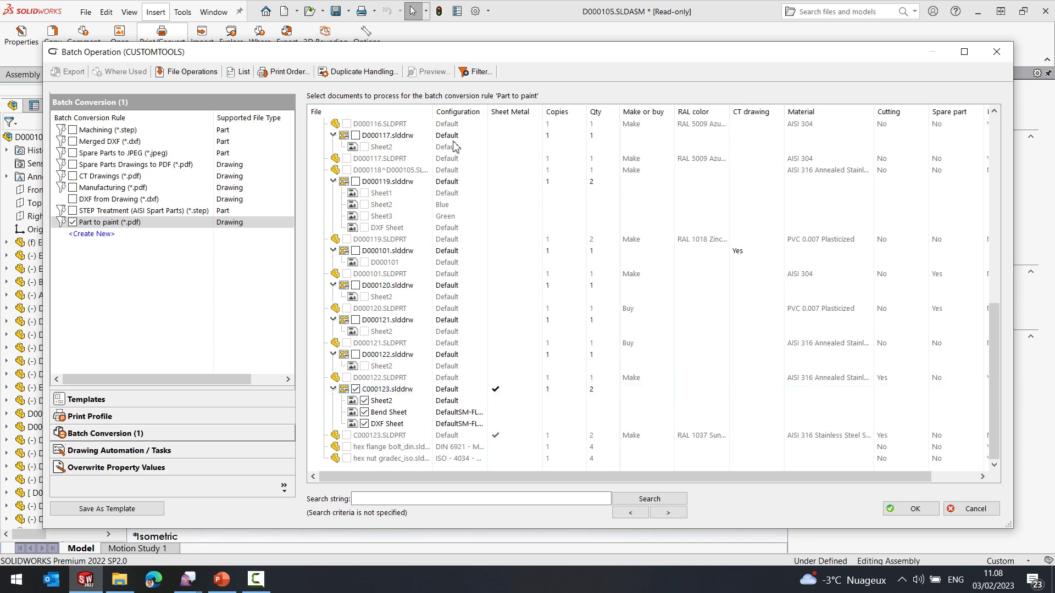
Reopen the Part to paint filter definition and add a nested rule group combined with OR.
left_click(488, 74)
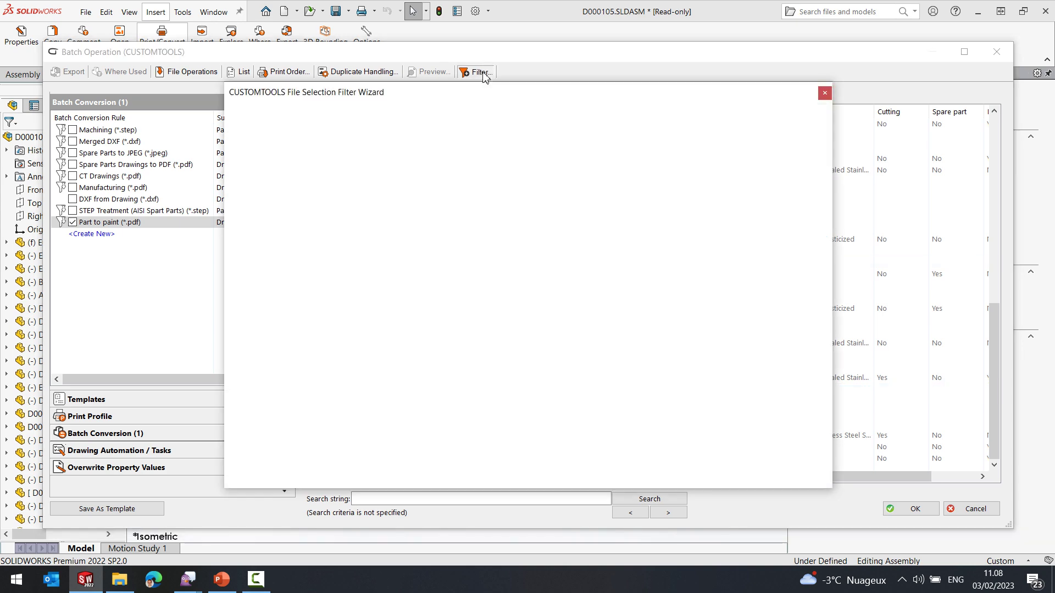
left_click(693, 459)
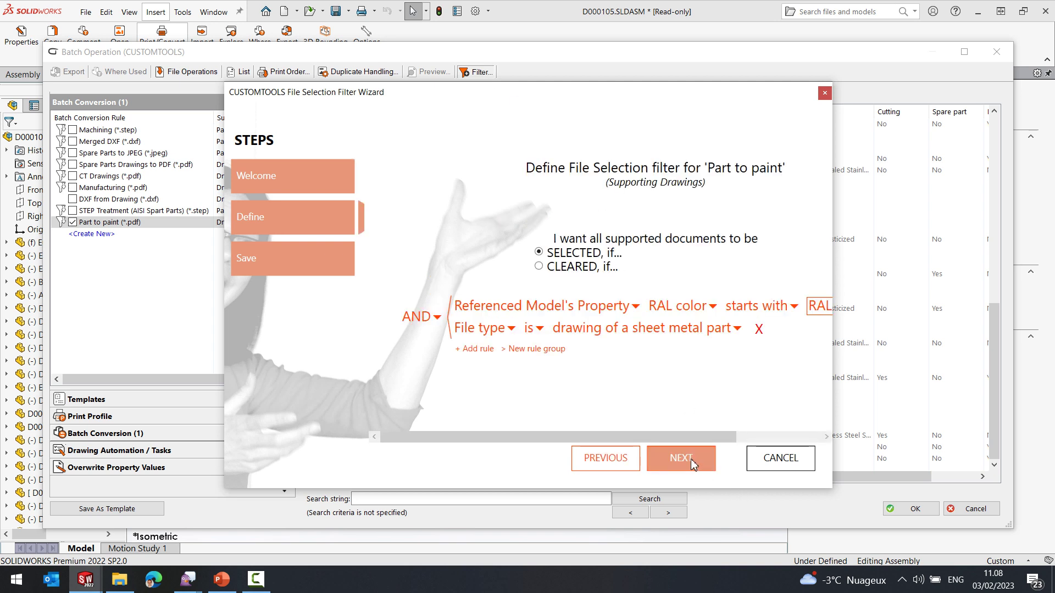
left_click(541, 351)
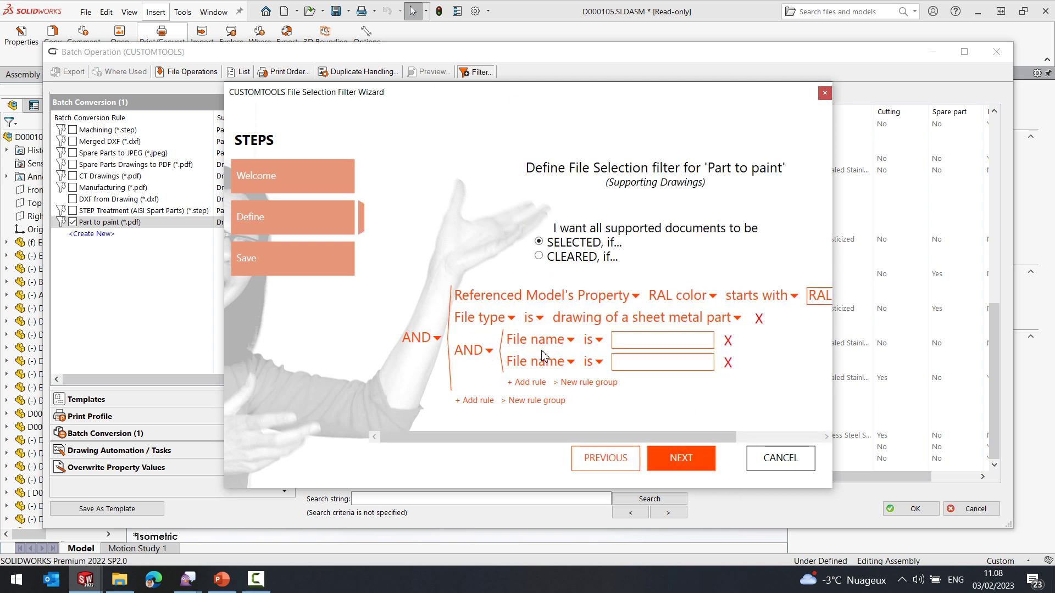
left_click(488, 357)
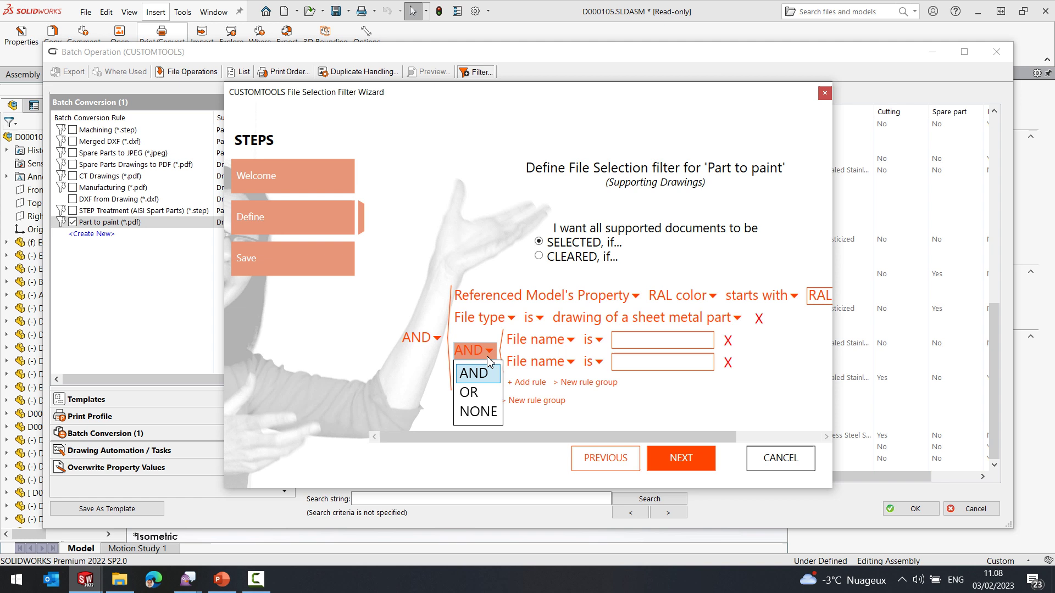
left_click(469, 392)
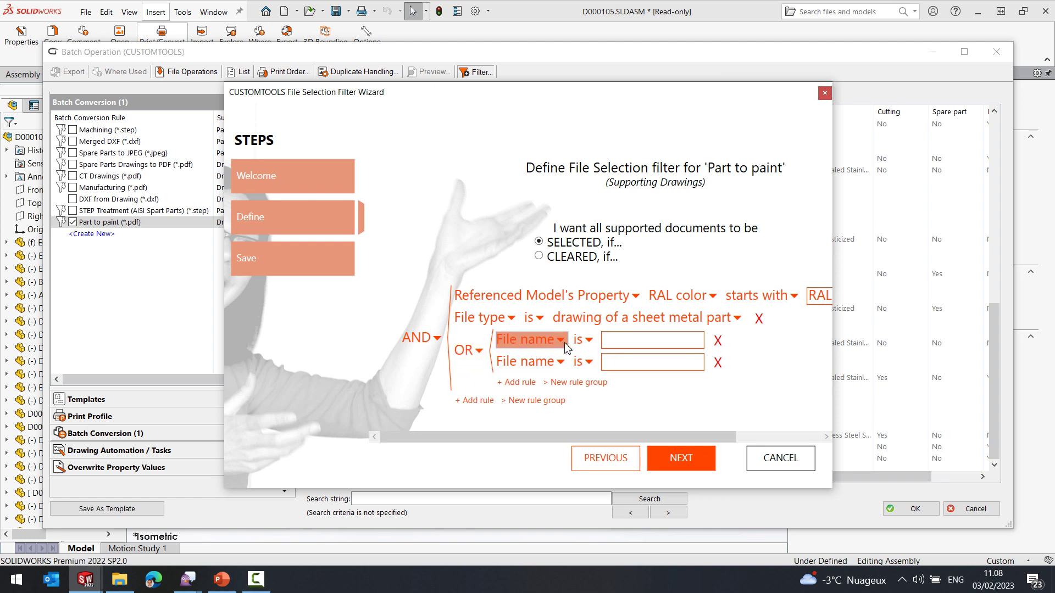
Set the OR group's conditions to file name starts with D and file name starts with E.
left_click(587, 340)
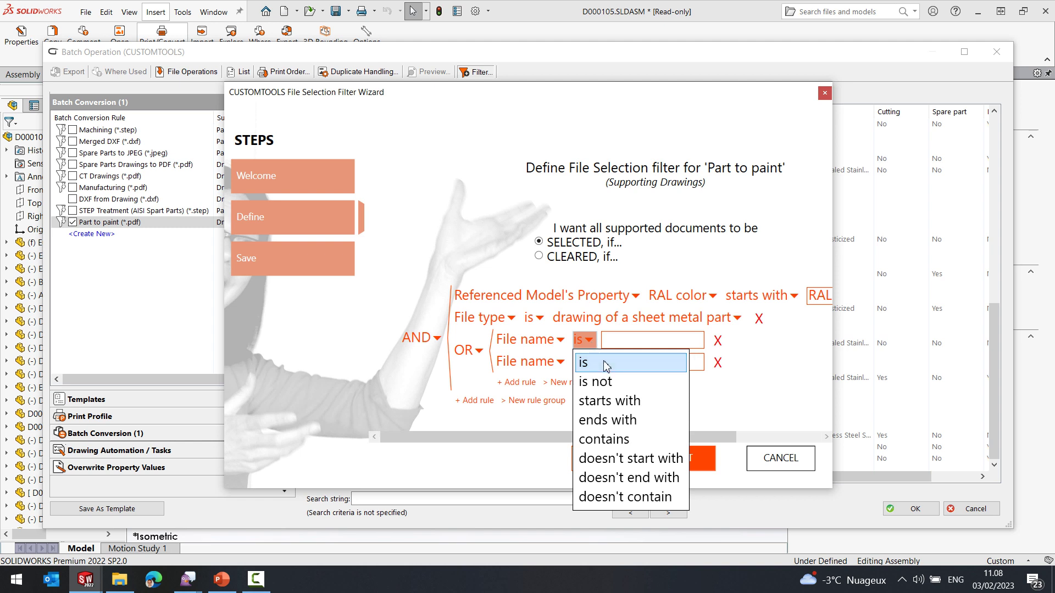
left_click(609, 409)
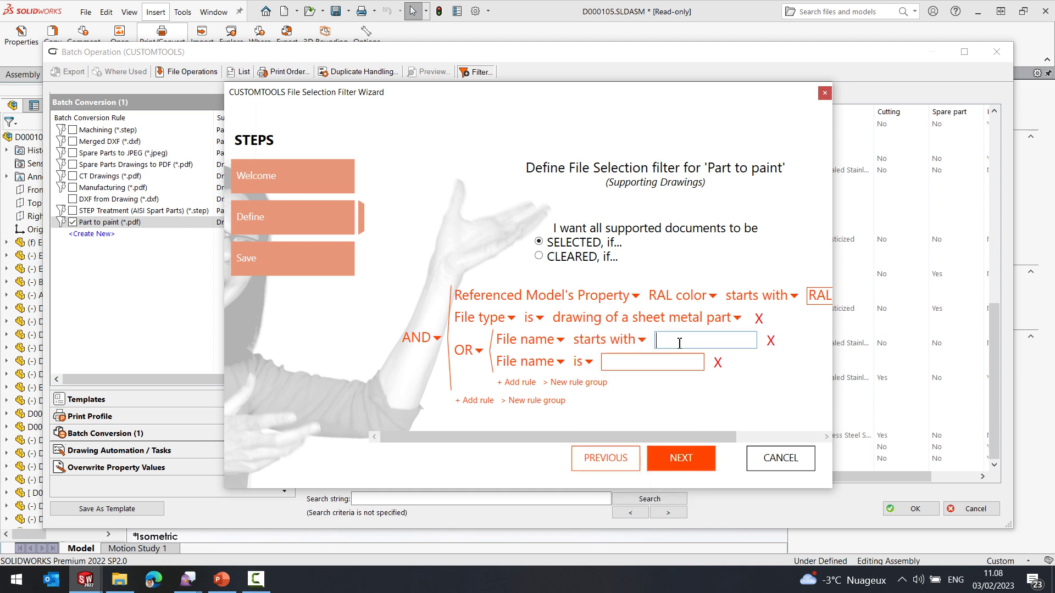
left_click(680, 343)
type("D")
left_click(585, 361)
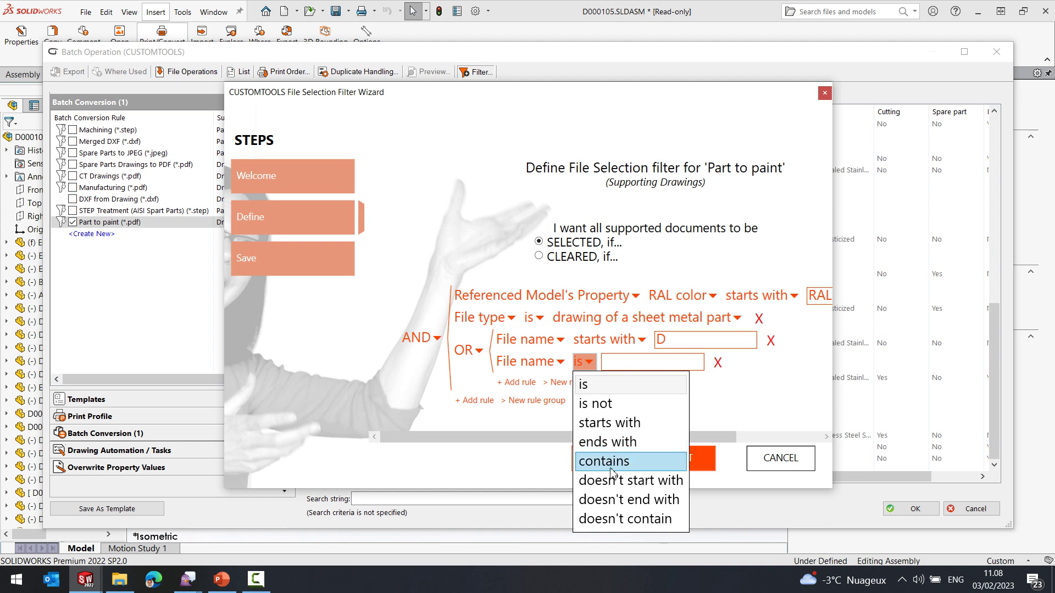
left_click(608, 423)
left_click(675, 366)
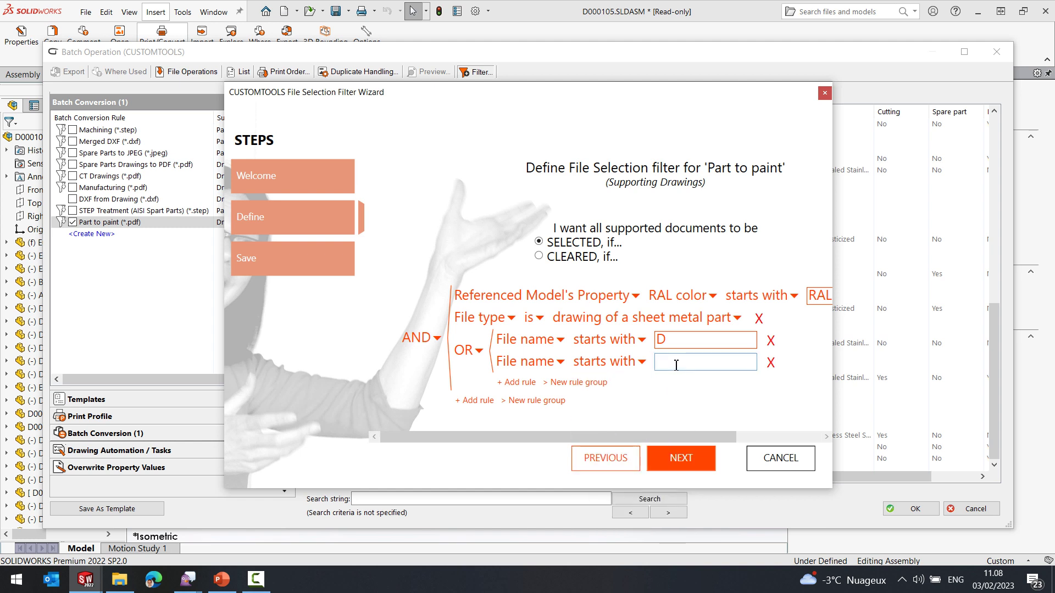
type("E")
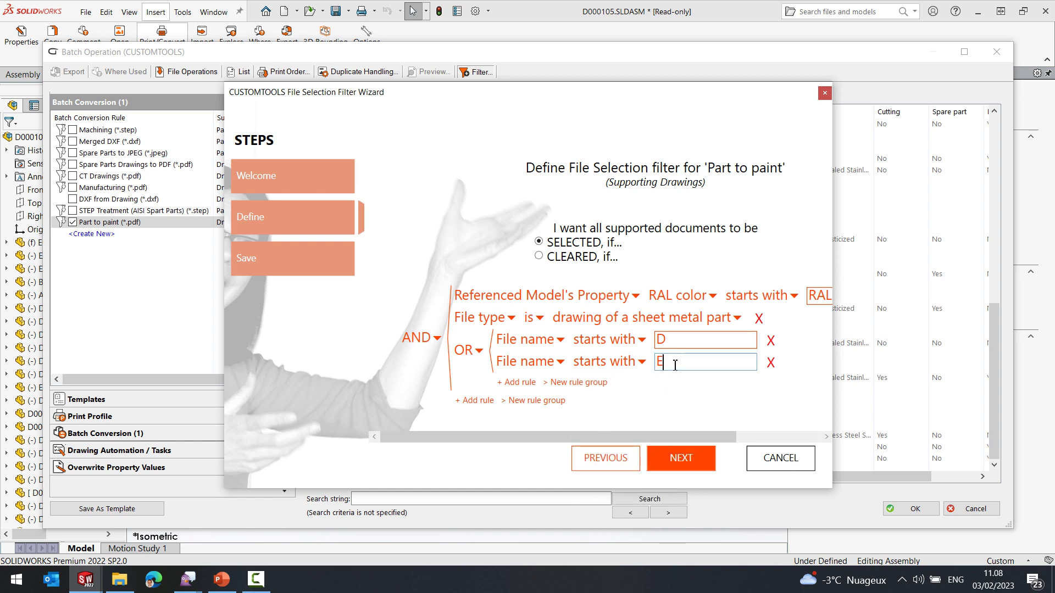
Save the filter with the file name group, attach it to Part to paint, and finish the wizard.
left_click(685, 463)
left_click(686, 462)
left_click(495, 325)
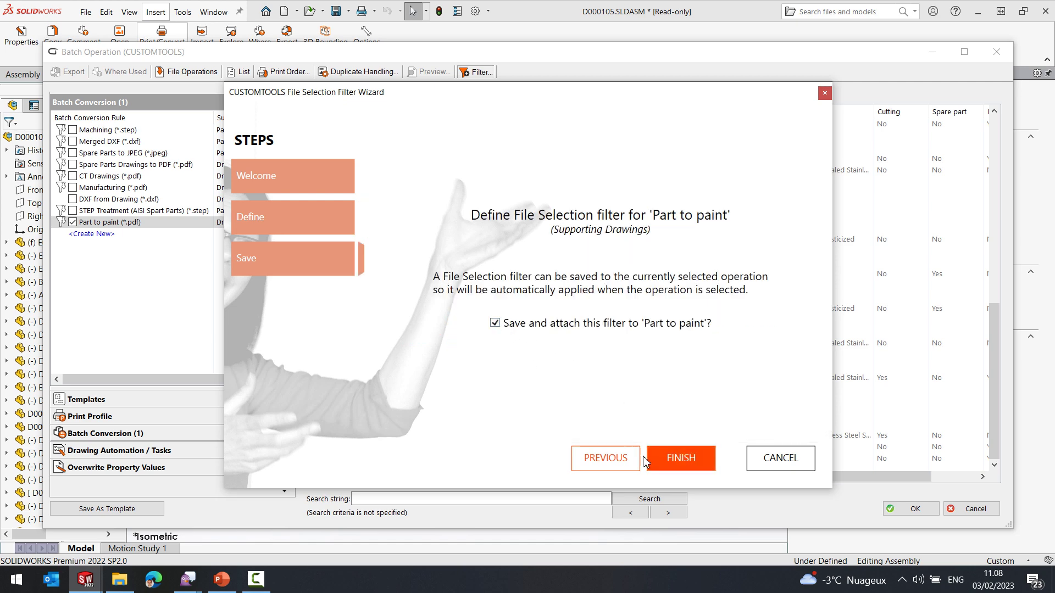
left_click(678, 463)
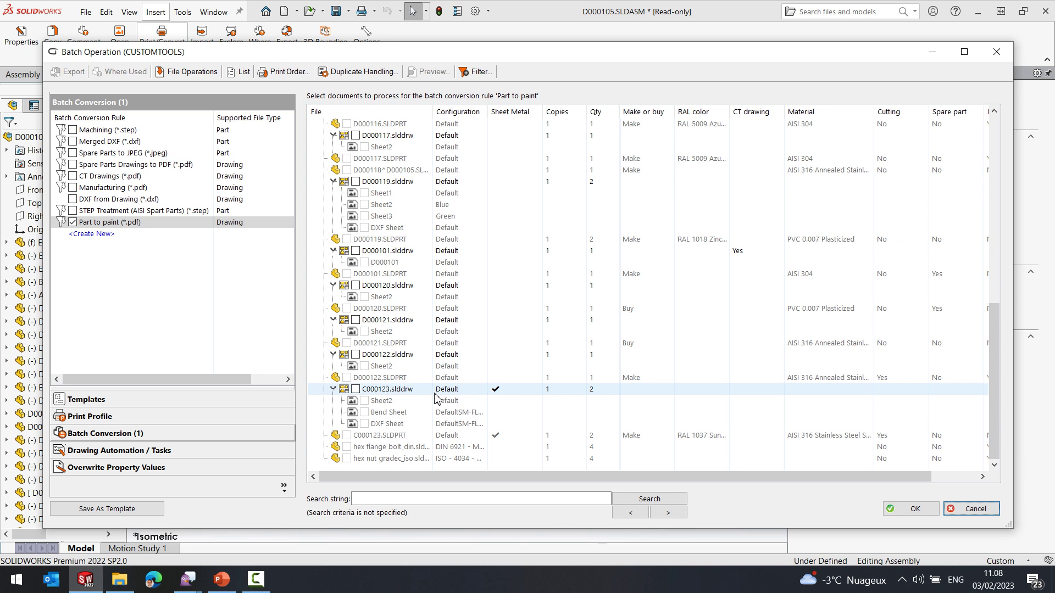
Close the batch operation without running it and exit SOLIDWORKS.
left_click(991, 62)
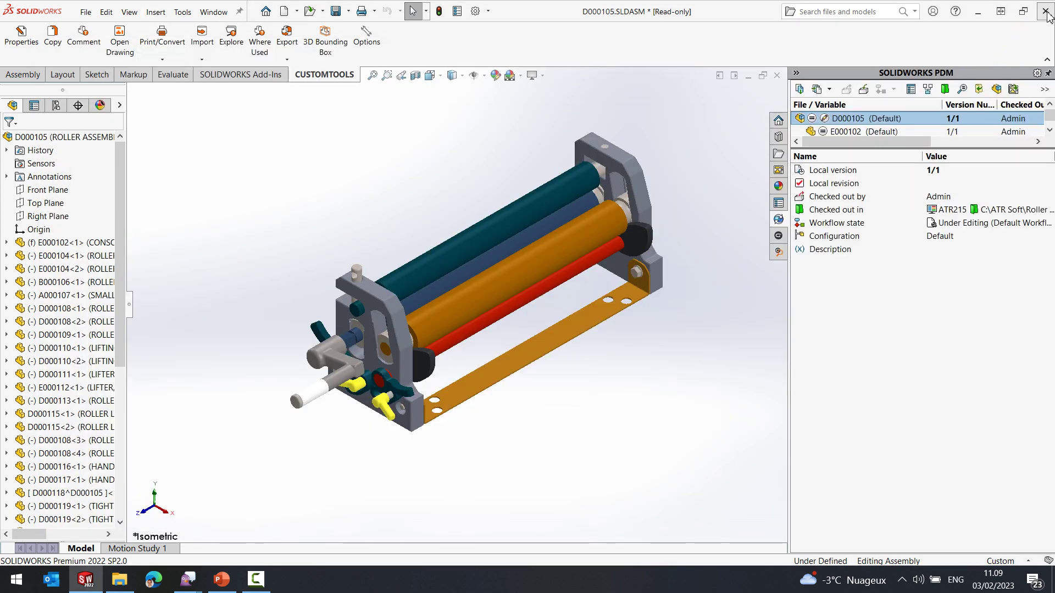
left_click(1046, 12)
left_click(480, 302)
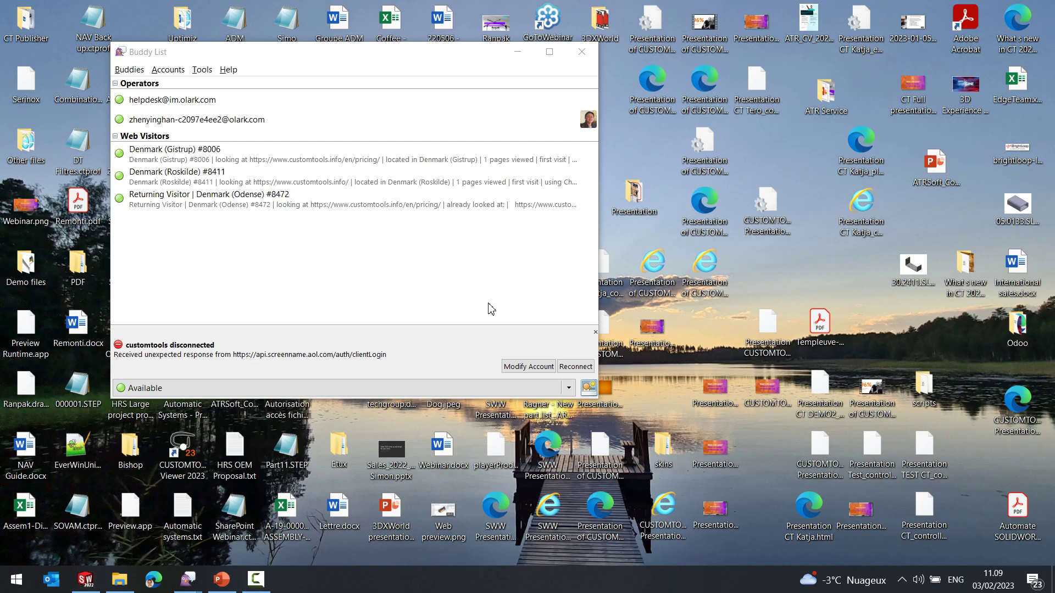
Switch to File Explorer and start a CUSTOMTOOLS file conversion for D000105.SLDASM in the Roller Press folder.
left_click(119, 579)
left_click(817, 29)
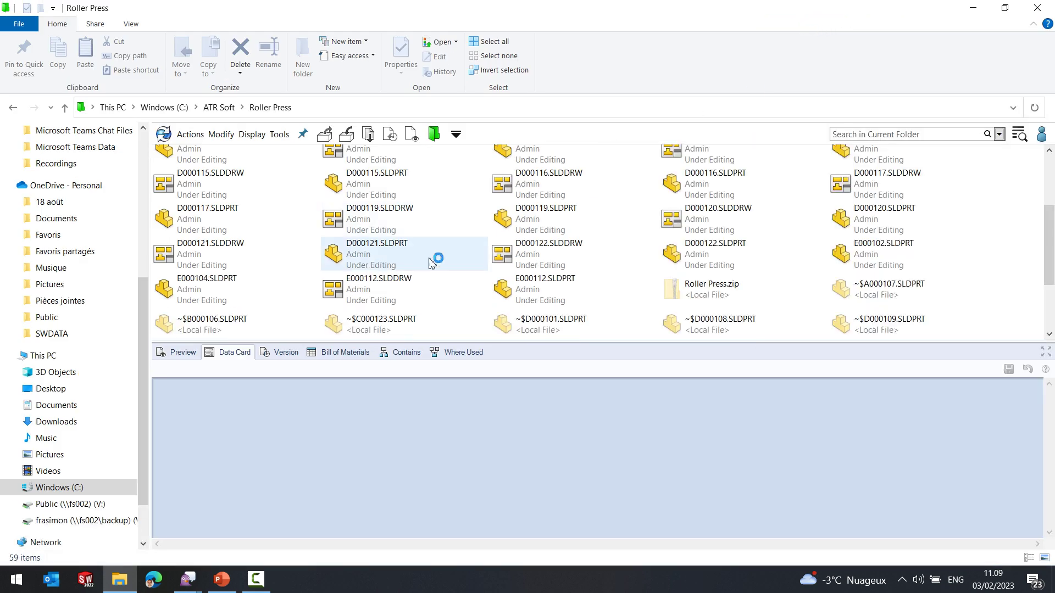
scroll(652, 200, "up", 3)
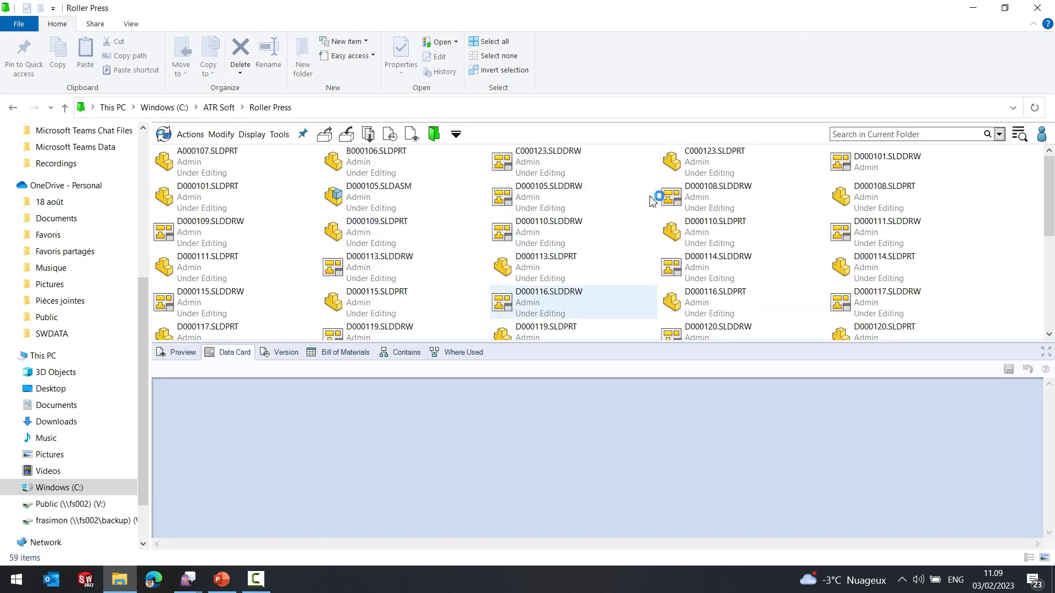
left_click(402, 195)
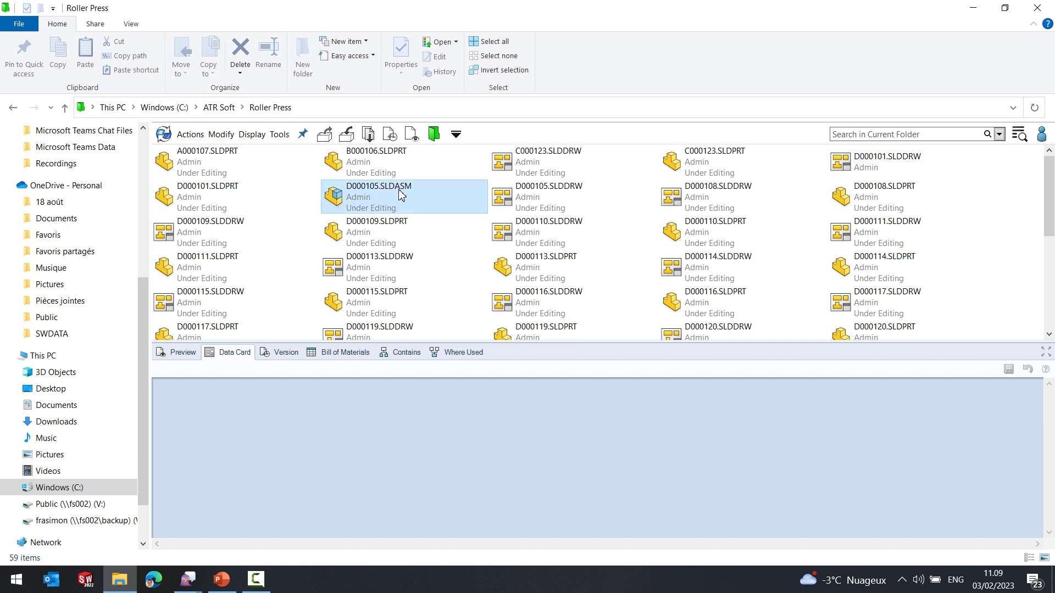
right_click(402, 195)
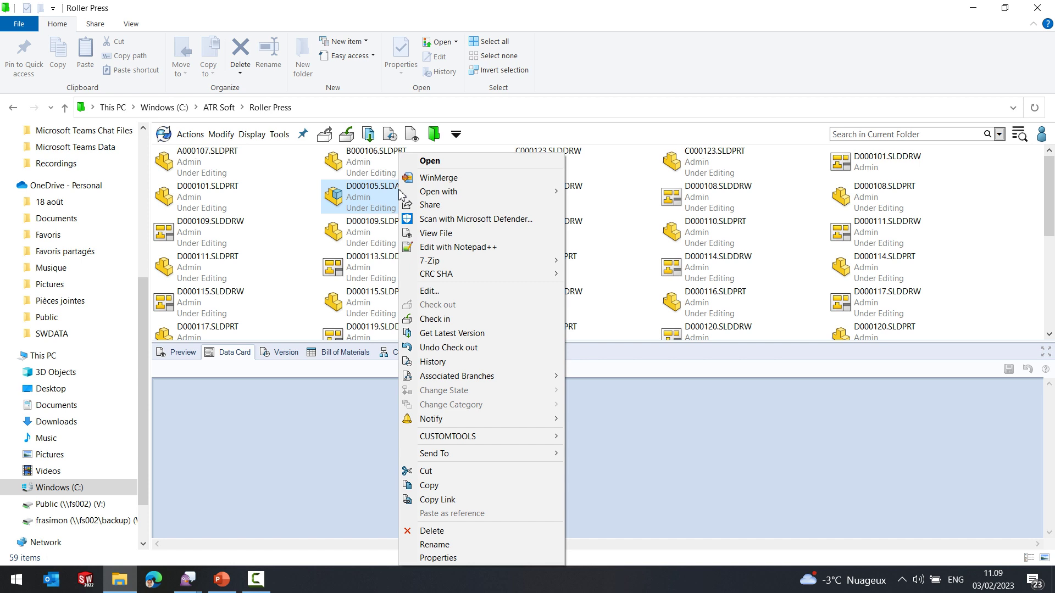
mouse_move(483, 440)
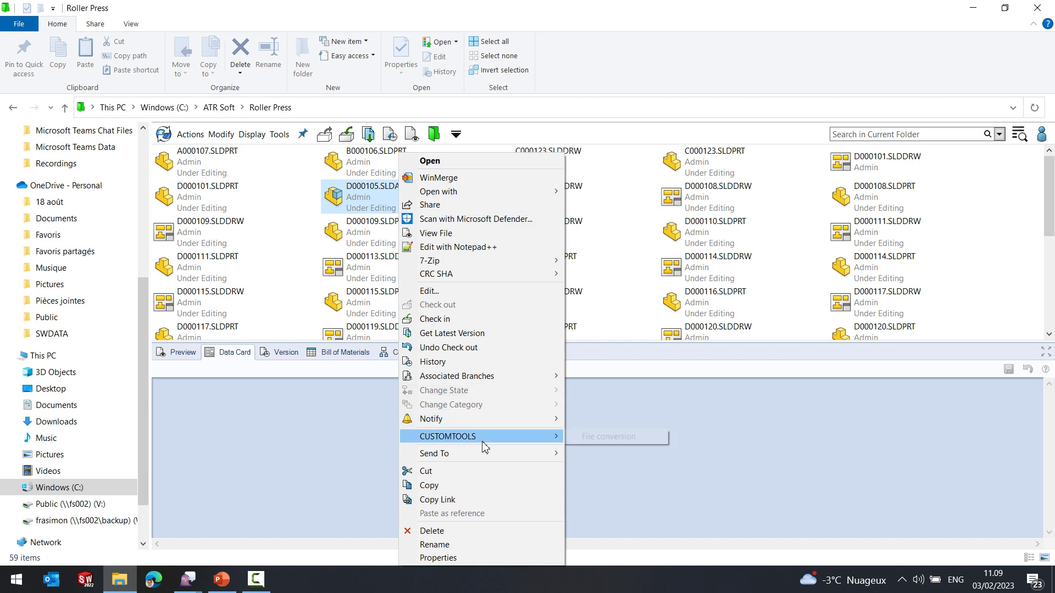
left_click(602, 438)
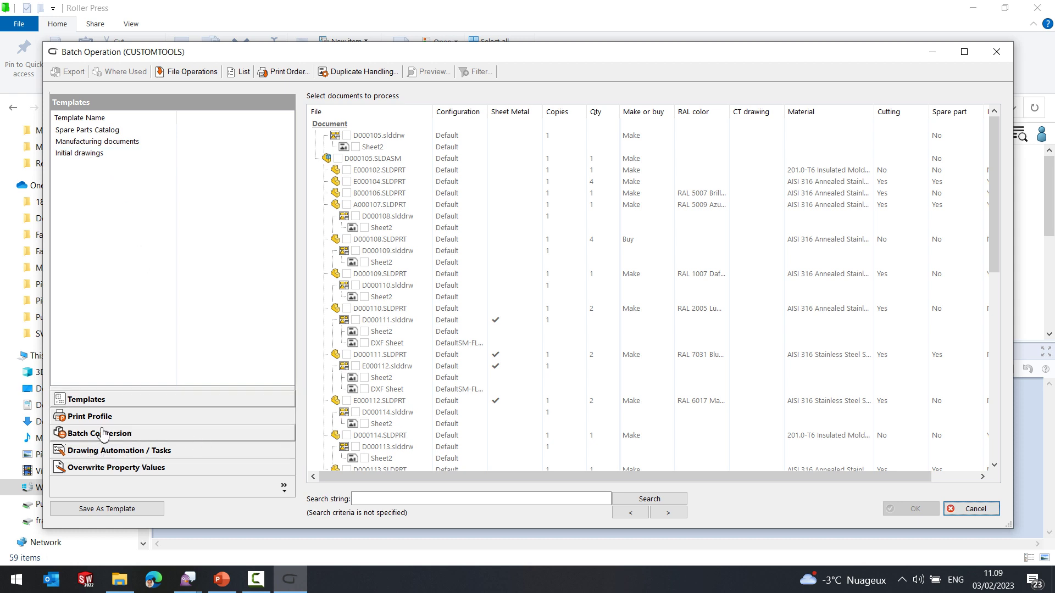
Apply the Initial drawings template and check its drawing automation task and the CT Drawings (*.pdf) conversion rule.
double_click(82, 153)
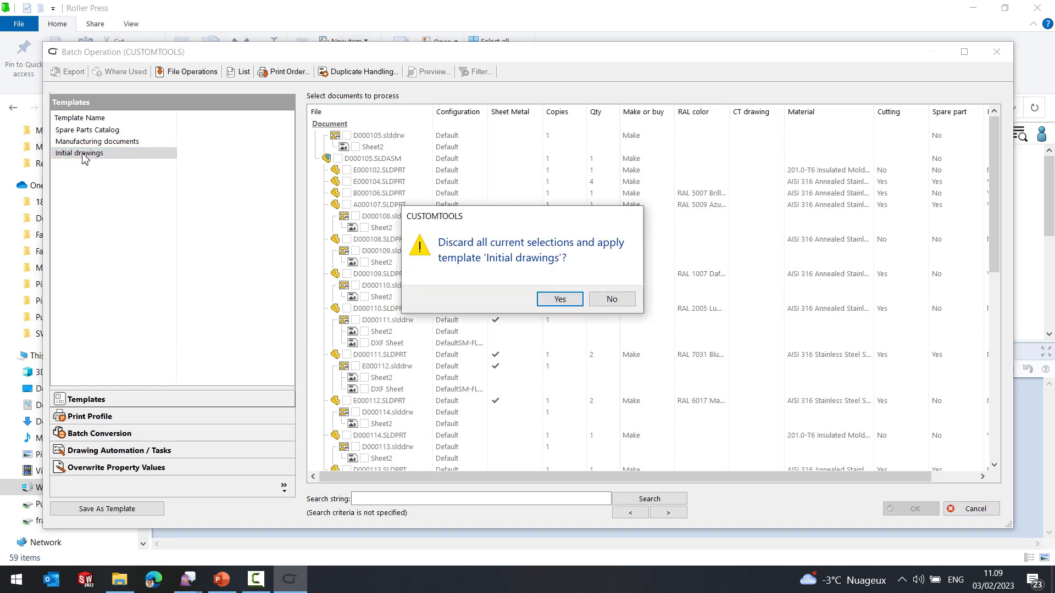
left_click(560, 299)
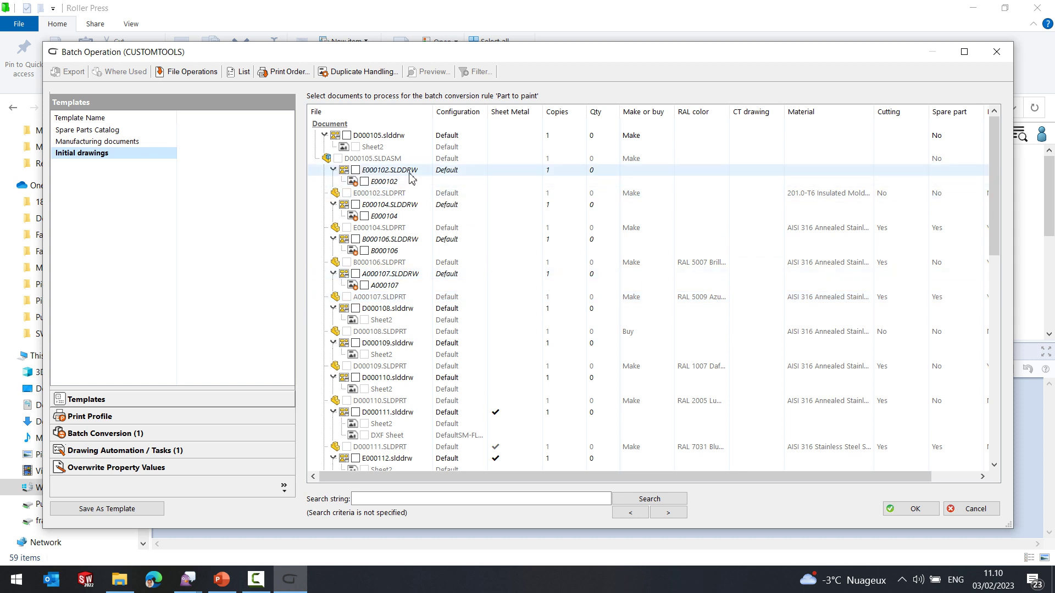
left_click(118, 451)
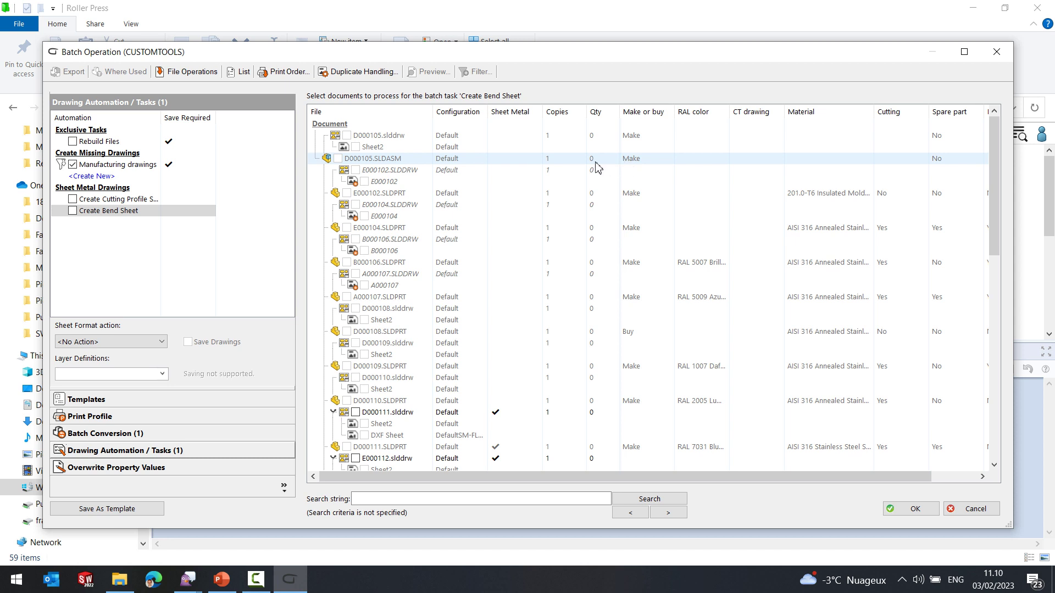
left_click(106, 434)
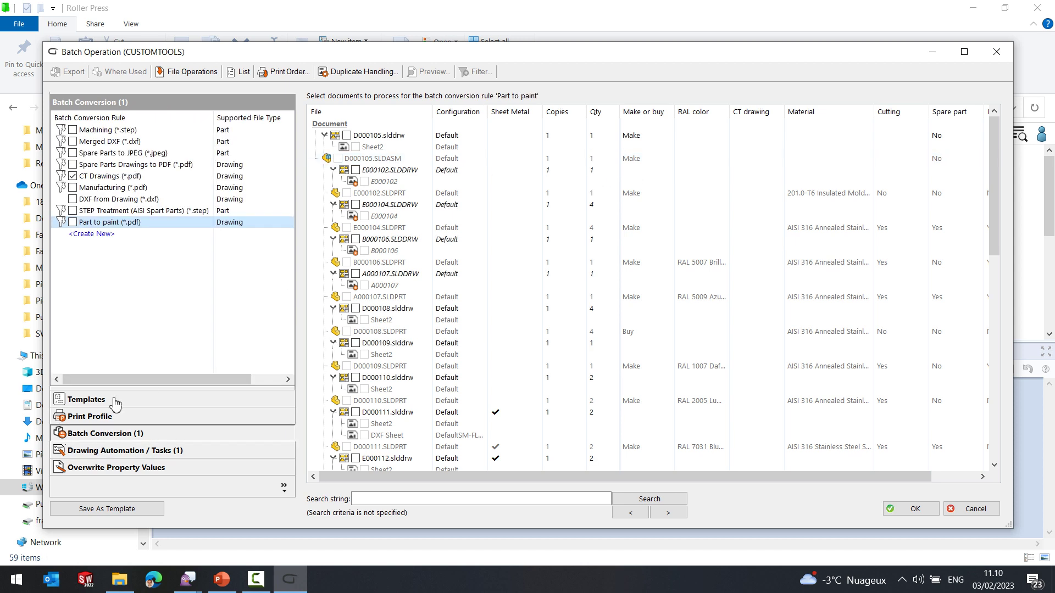
left_click(101, 177)
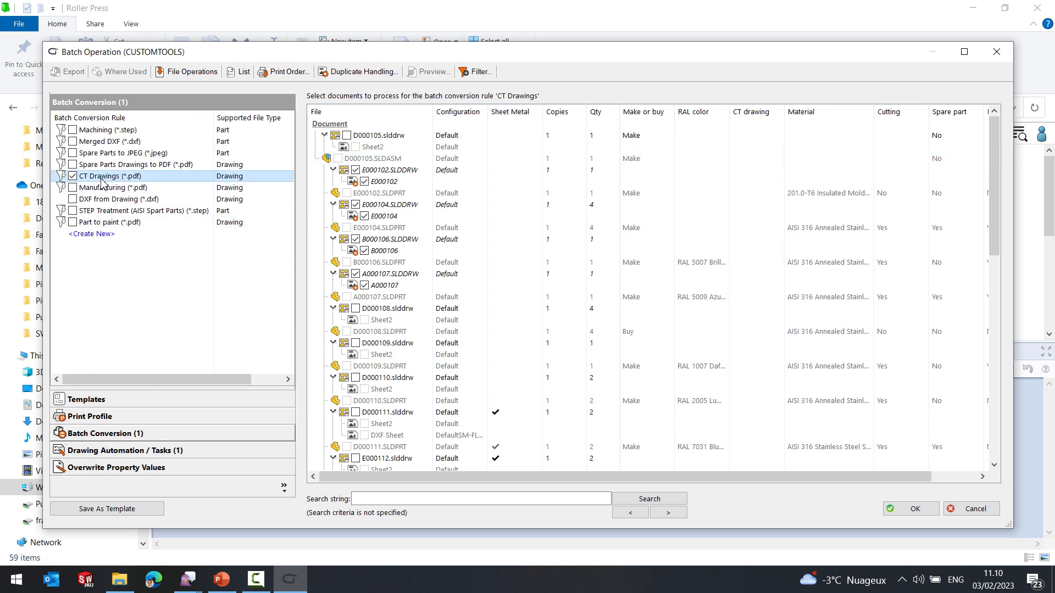
Review the CT Drawings filter's file type condition, cancel the wizard, and run the batch operation.
left_click(474, 74)
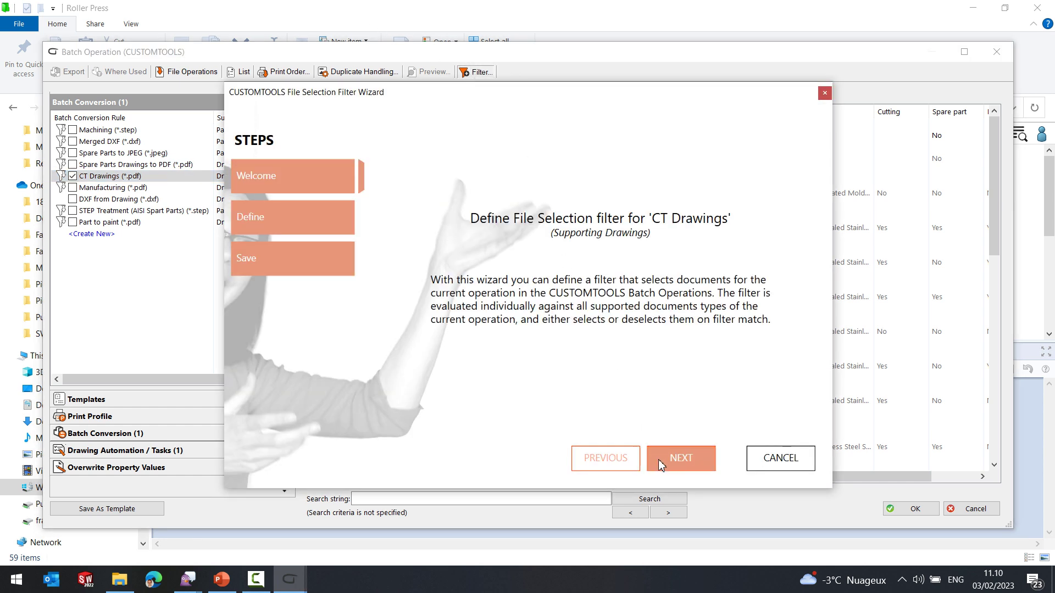
left_click(679, 461)
left_click(448, 317)
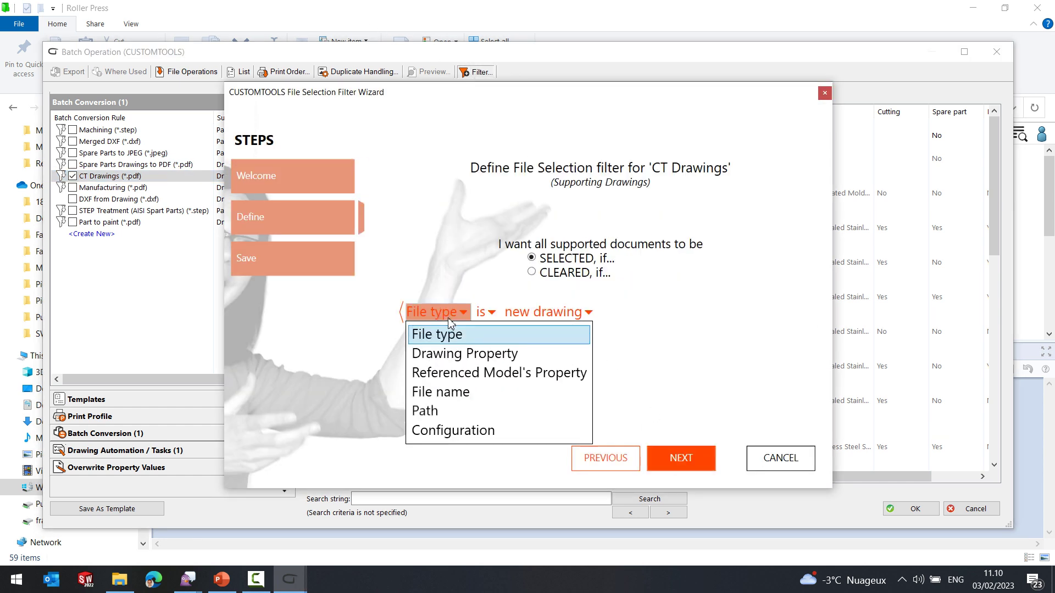
left_click(544, 317)
left_click(553, 318)
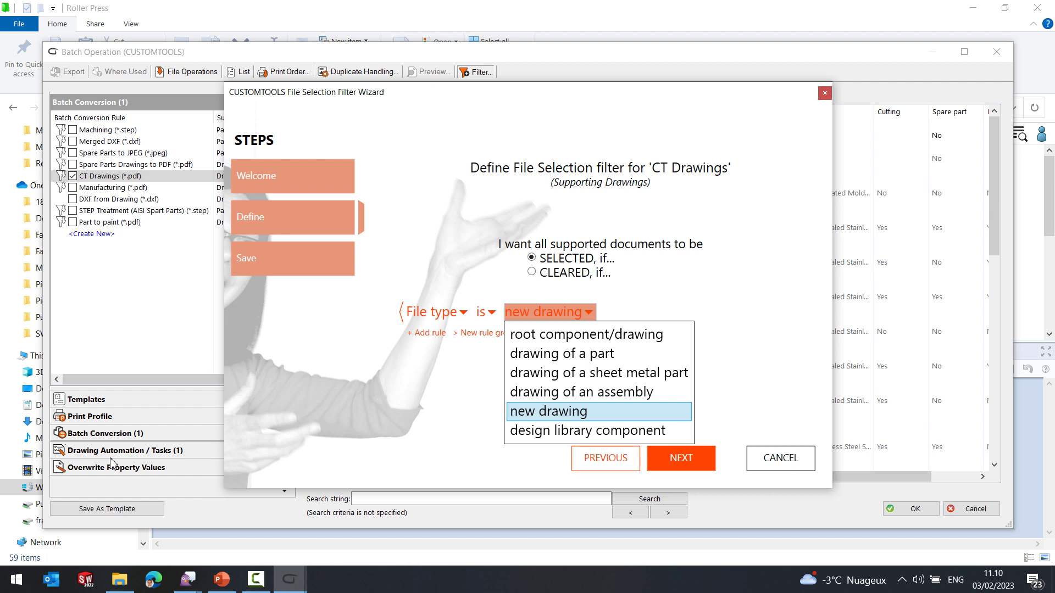
left_click(773, 461)
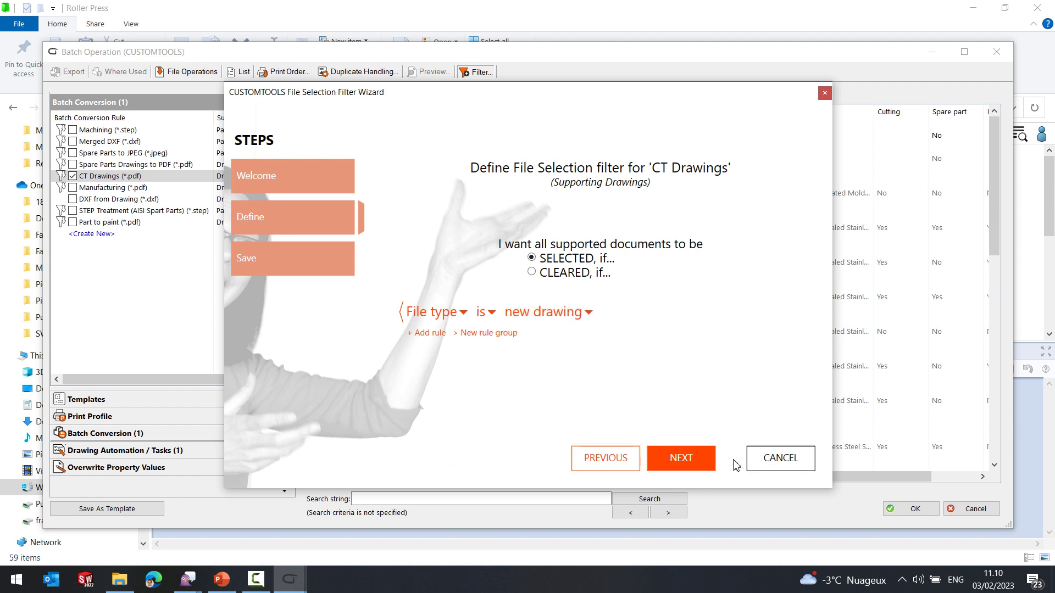
left_click(775, 462)
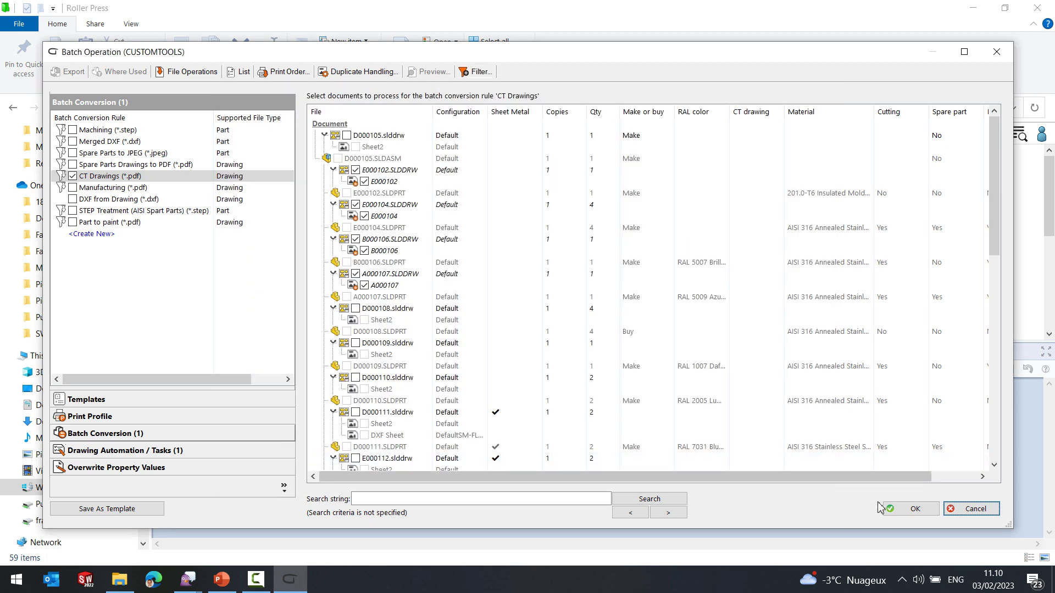
left_click(901, 510)
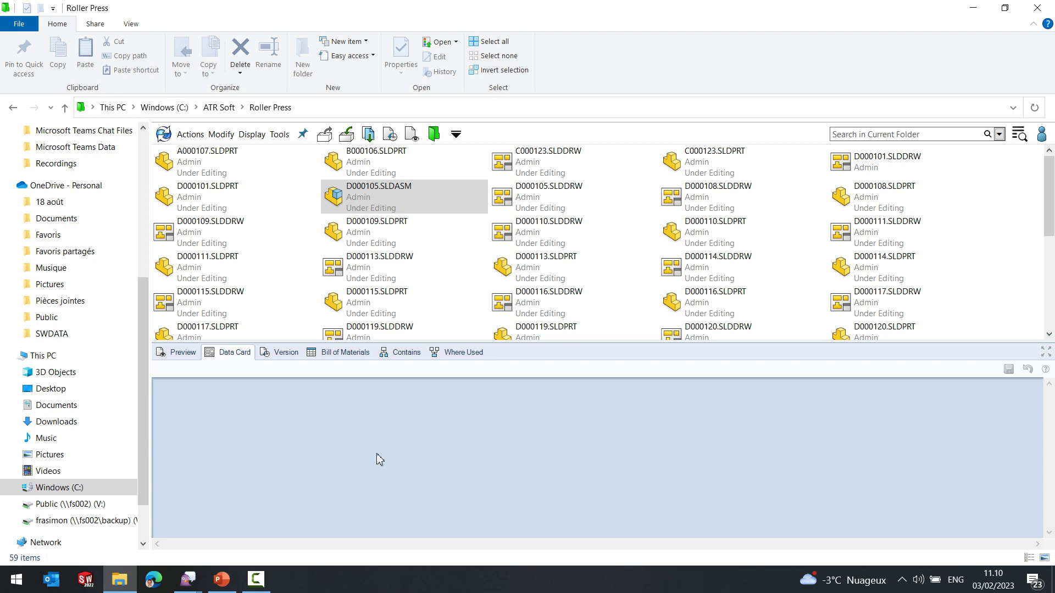
Open CUSTOMTOOLS Administration and select the DXF from Drawing rule in the File Conversion profile options.
left_click(16, 581)
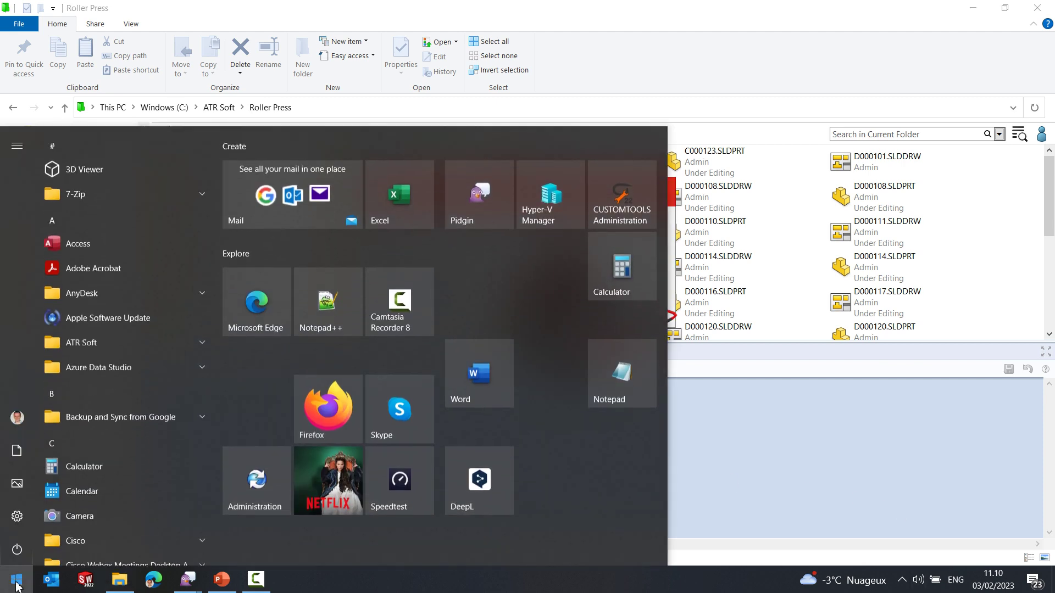
type("cus")
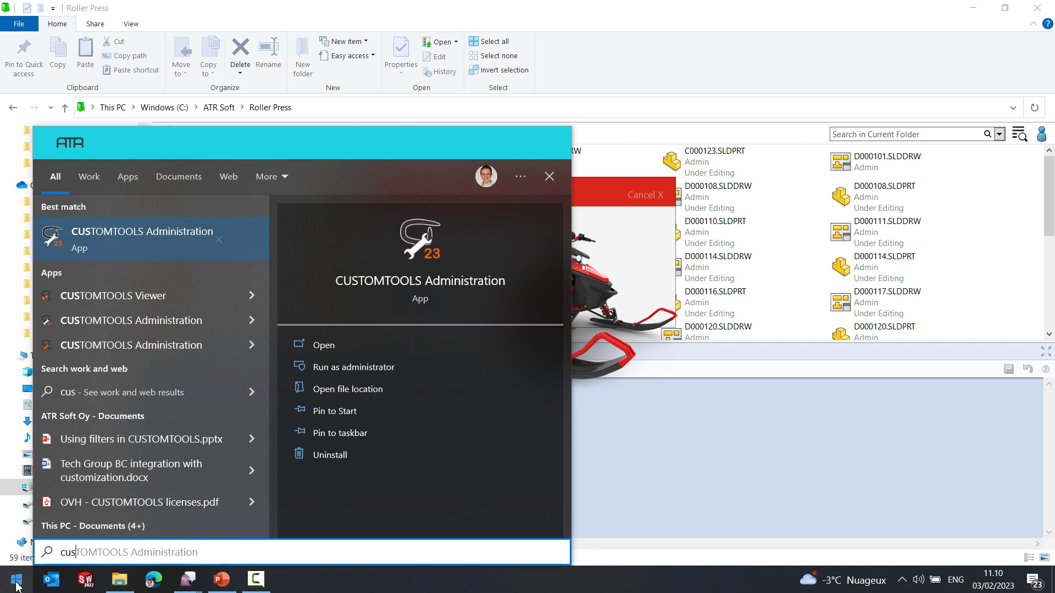
left_click(60, 242)
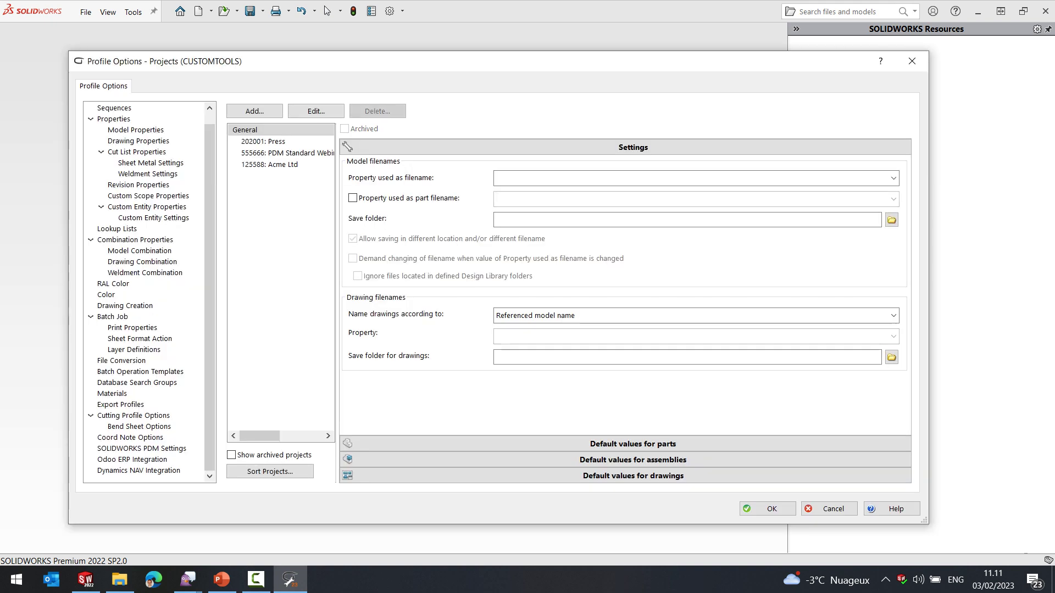
left_click(130, 360)
left_click(256, 191)
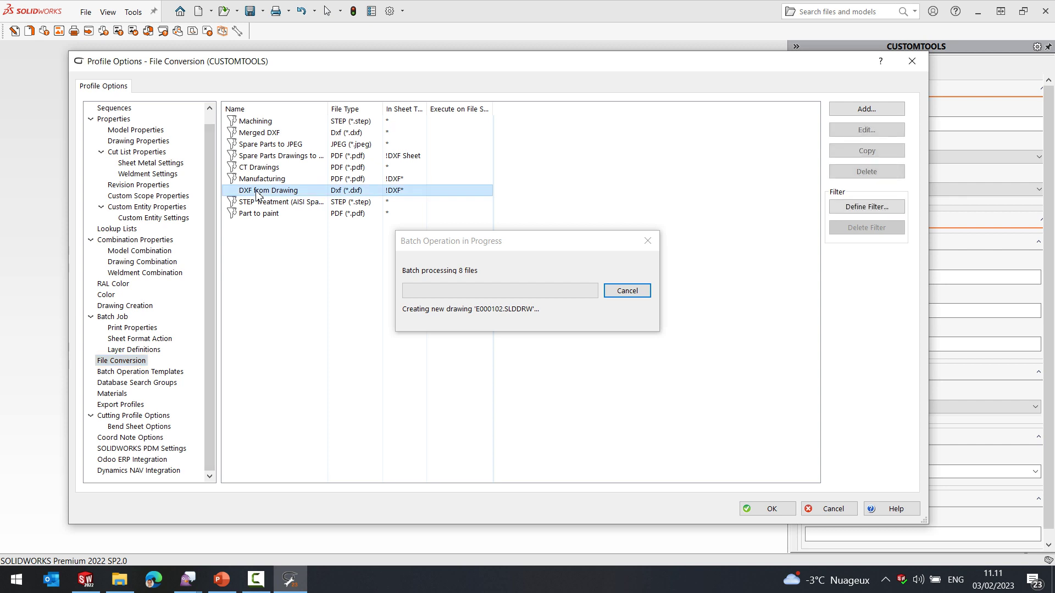